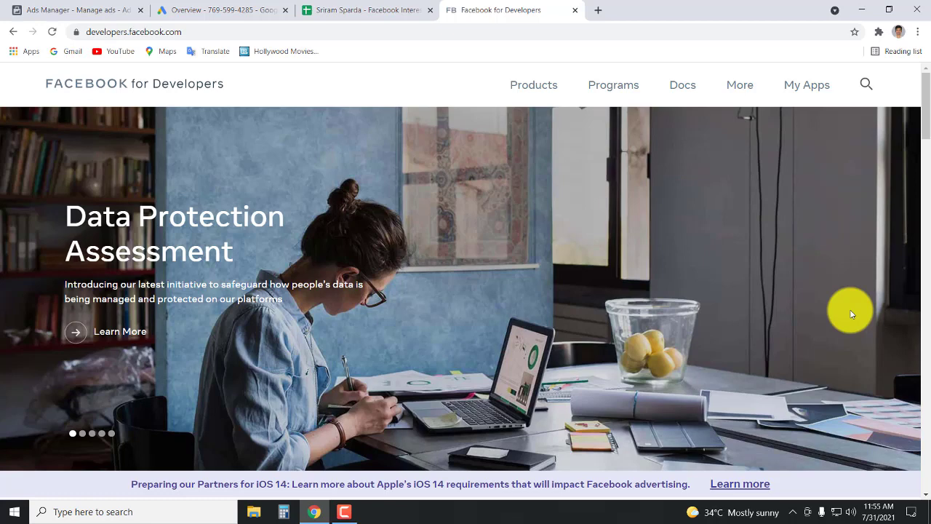
Step: Switch to Ads Manager and close the open ad set editor without publishing the draft items
{"action": "left_click", "coordinate": [120, 11]}
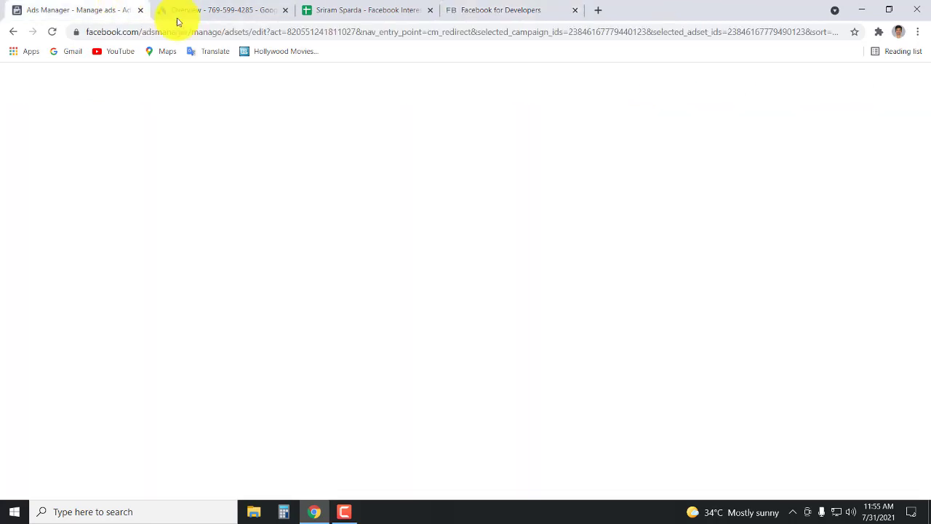
{"action": "left_click", "coordinate": [99, 79]}
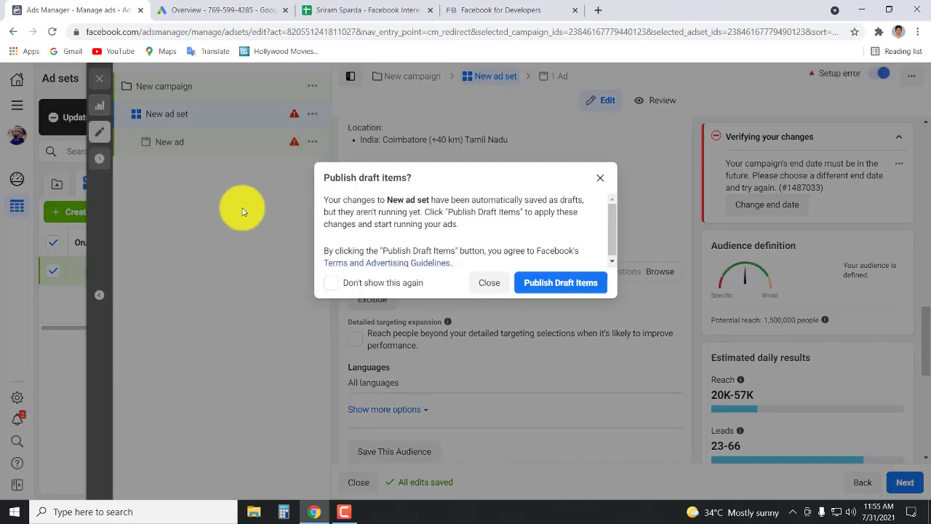
{"action": "left_click", "coordinate": [484, 285]}
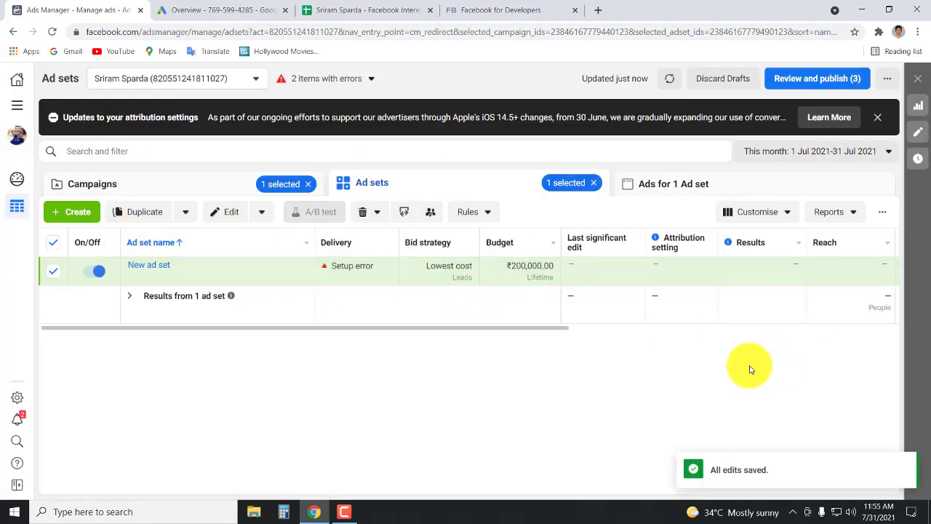
Step: Dismiss the attribution settings notice in the campaigns list and open the campaign's New ad set for editing
{"action": "left_click", "coordinate": [187, 184]}
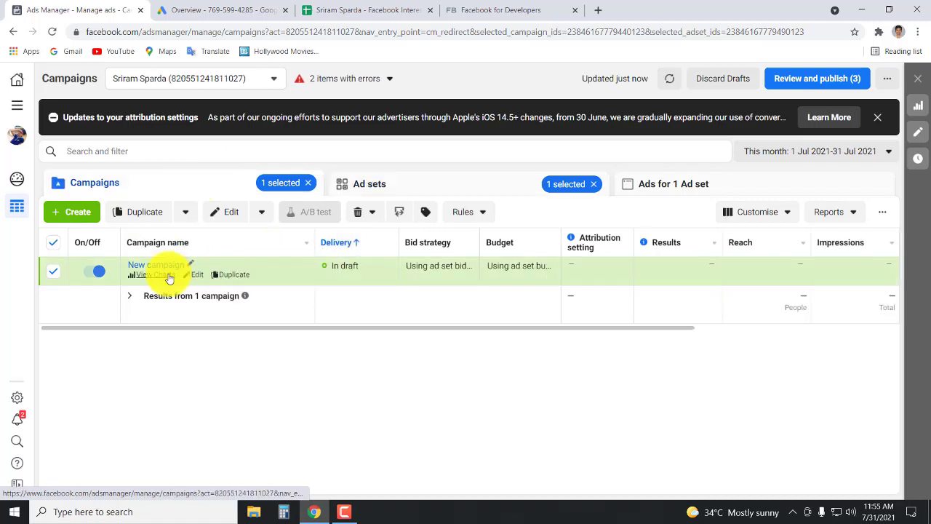
{"action": "left_click", "coordinate": [876, 119]}
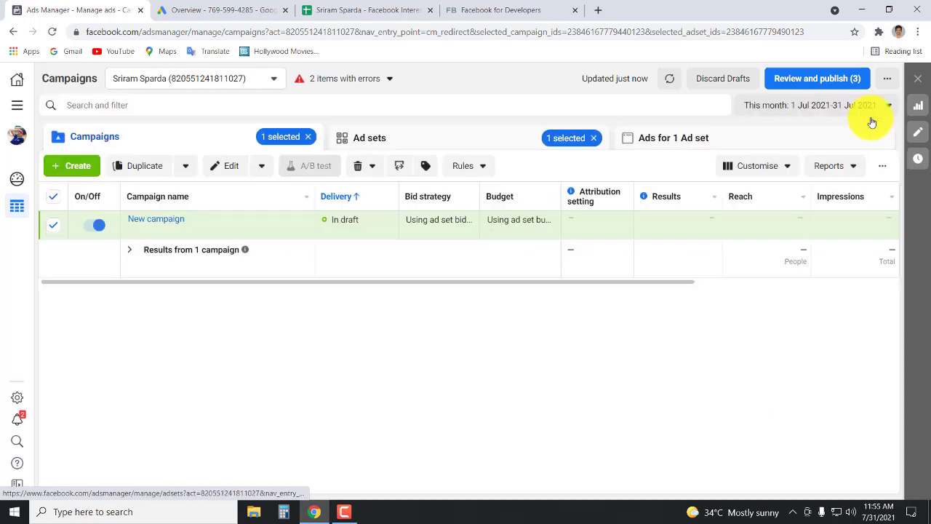
{"action": "left_click", "coordinate": [169, 219]}
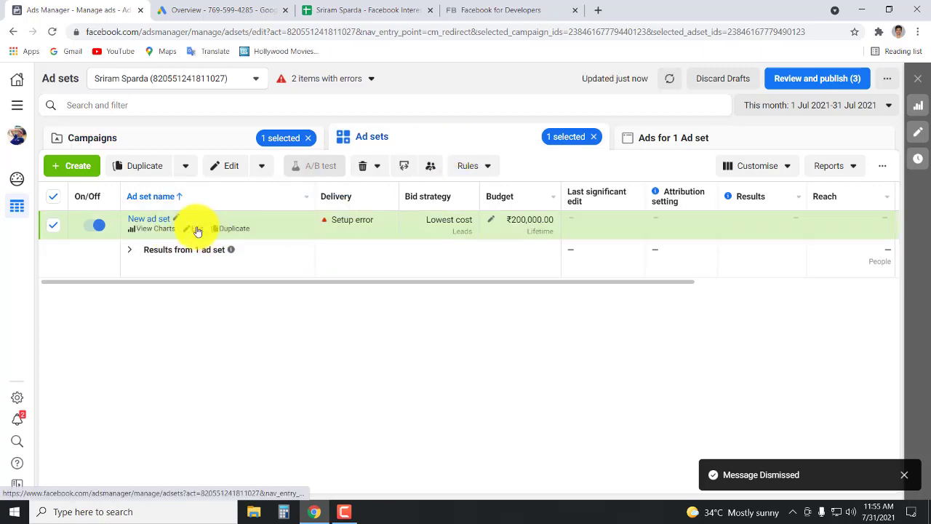
{"action": "left_click", "coordinate": [196, 231]}
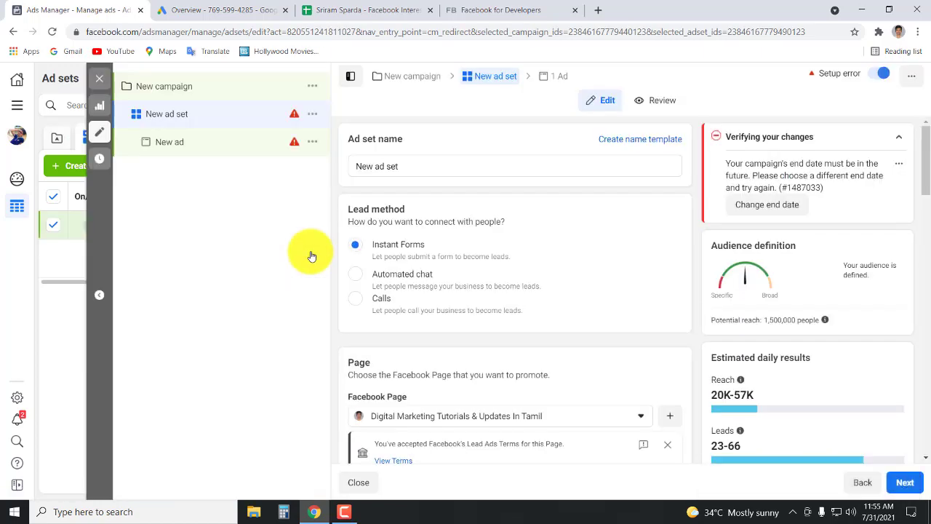
Step: Search the ad set's detailed targeting for "food"
{"action": "scroll", "coordinate": [551, 276], "scroll_direction": "down", "scroll_amount": 10}
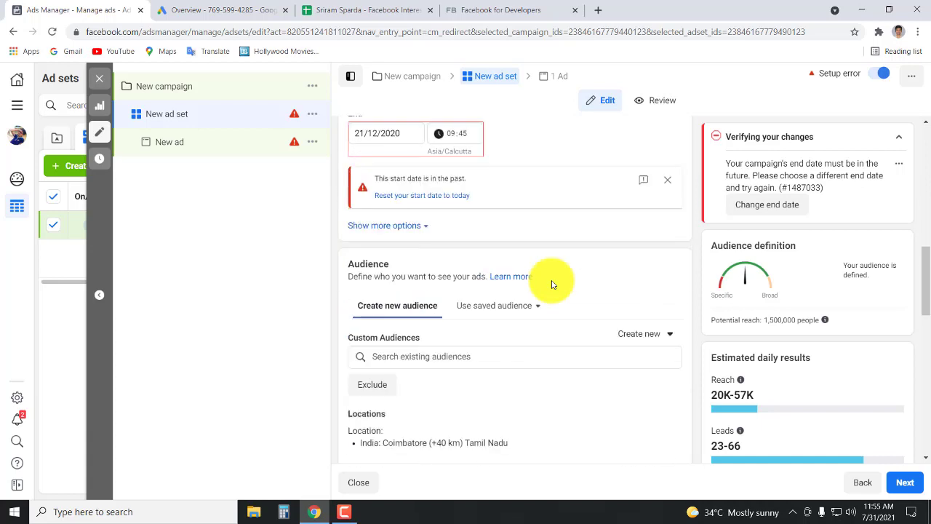
{"action": "scroll", "coordinate": [551, 283], "scroll_direction": "down", "scroll_amount": 5}
{"action": "scroll", "coordinate": [499, 287], "scroll_direction": "up", "scroll_amount": 2}
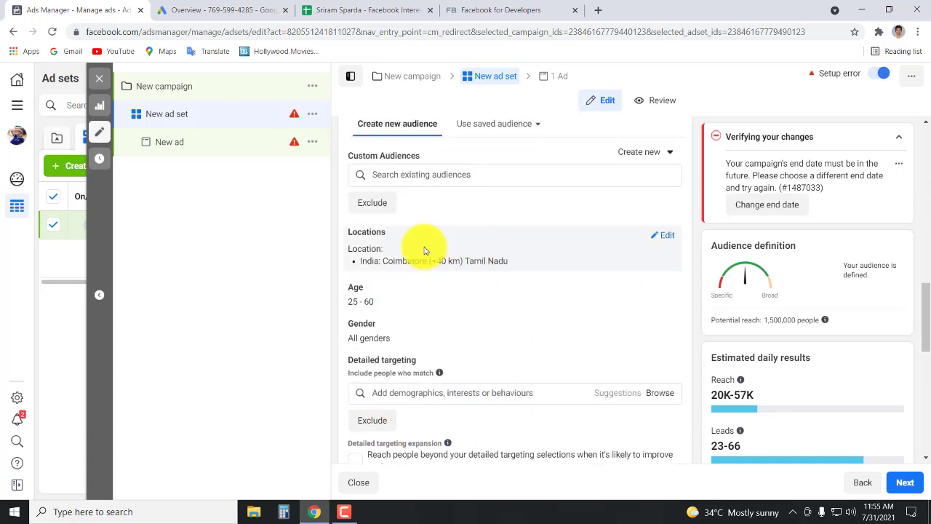
{"action": "mouse_move", "coordinate": [659, 394]}
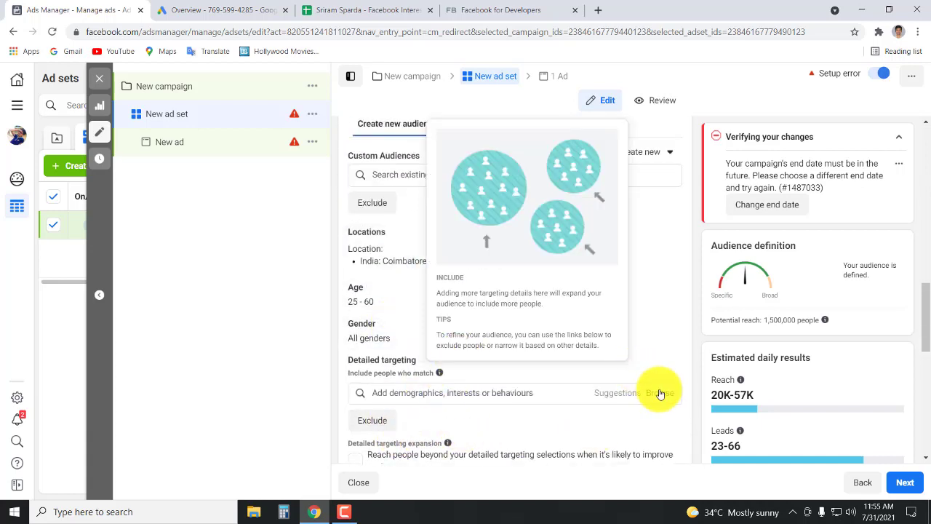
{"action": "left_click", "coordinate": [553, 396]}
{"action": "scroll", "coordinate": [437, 315], "scroll_direction": "down", "scroll_amount": 2}
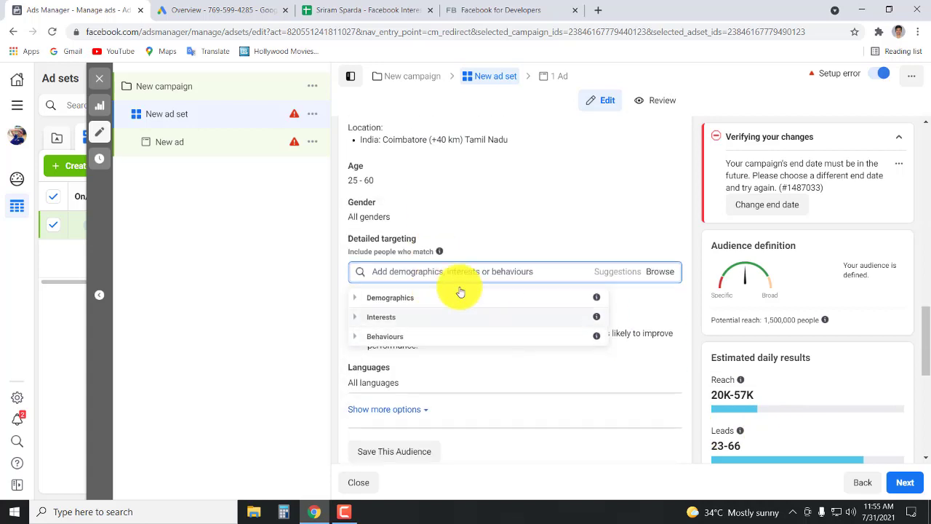
{"action": "left_click", "coordinate": [619, 272]}
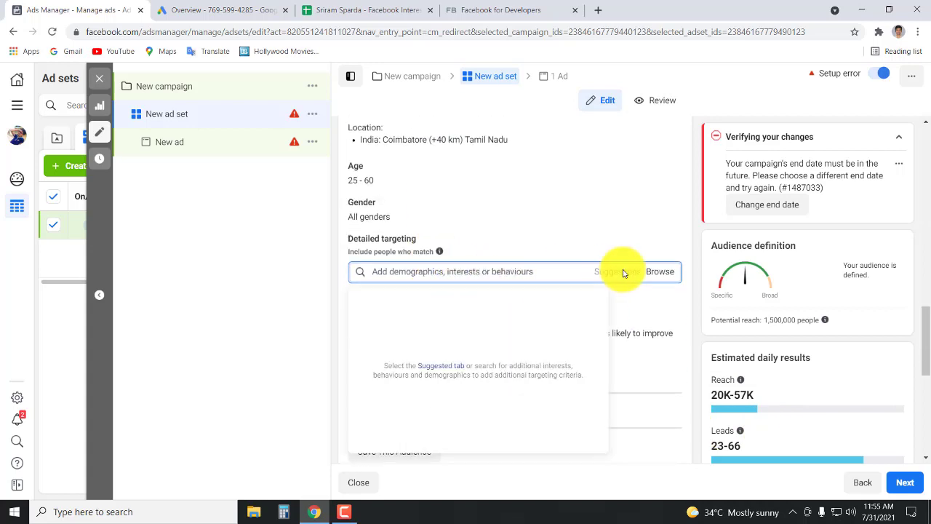
{"action": "left_click", "coordinate": [397, 275]}
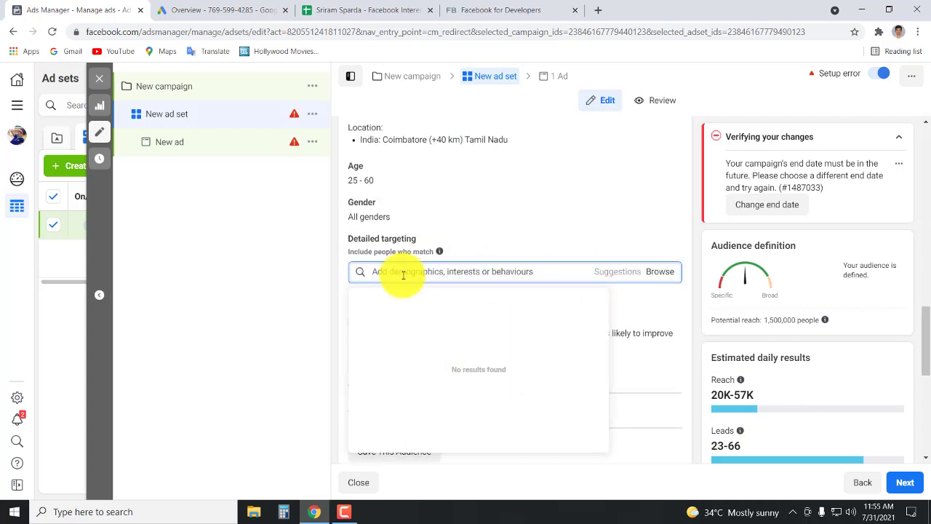
{"action": "type", "text": "food"}
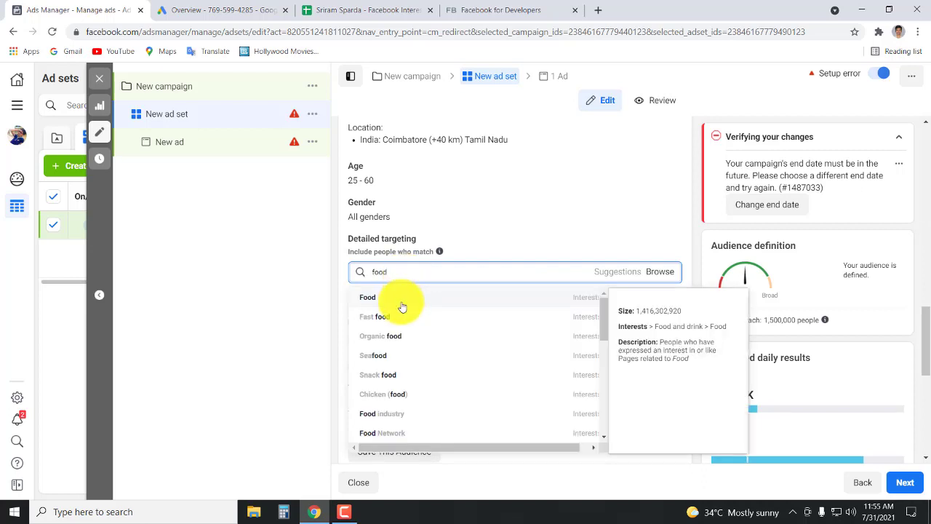
Step: Examine the targeting options offered for "food", including their categories, audience sizes and descriptions
{"action": "left_click_drag", "start_coordinate": [531, 449], "coordinate": [586, 446]}
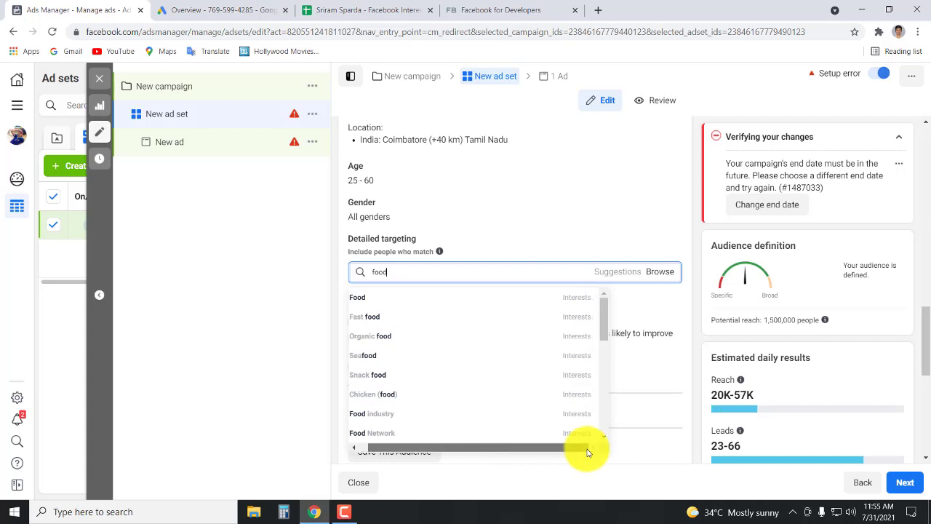
{"action": "scroll", "coordinate": [416, 381], "scroll_direction": "down", "scroll_amount": 1}
{"action": "scroll", "coordinate": [415, 383], "scroll_direction": "down", "scroll_amount": 5}
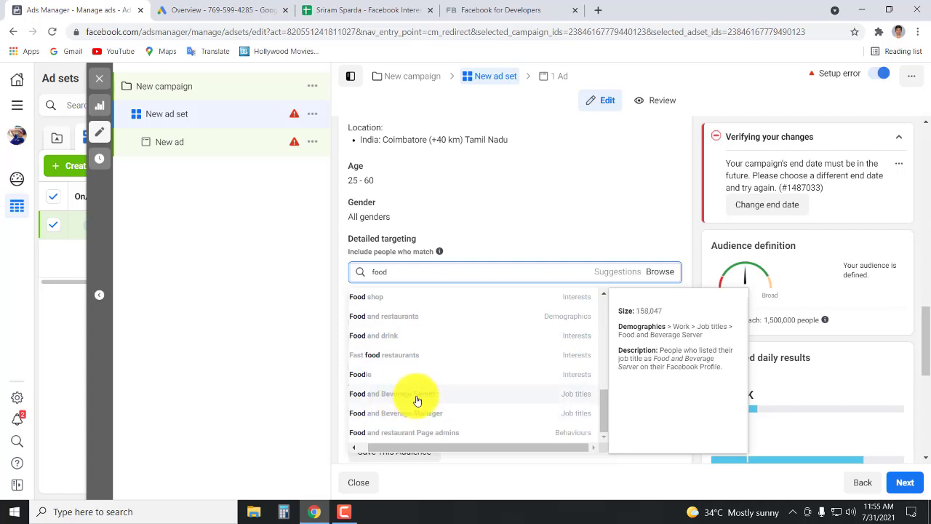
{"action": "scroll", "coordinate": [437, 407], "scroll_direction": "up", "scroll_amount": 5}
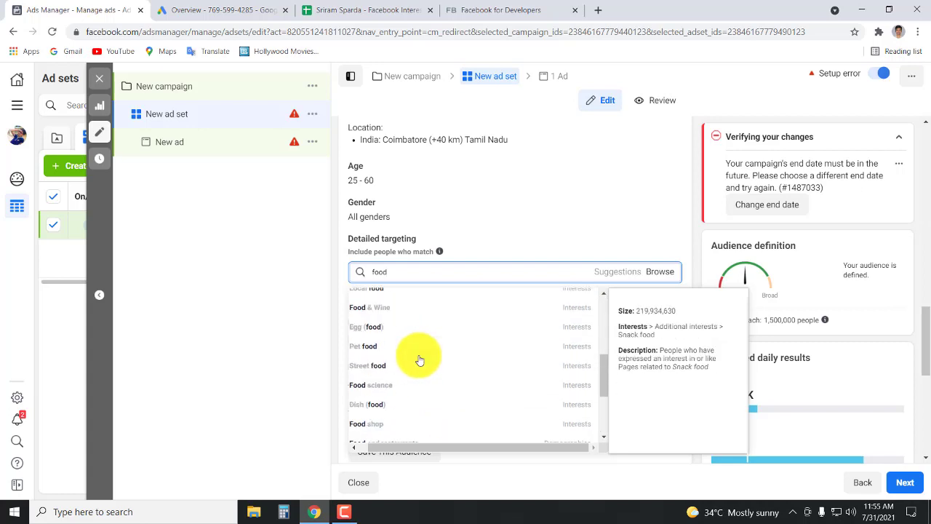
{"action": "scroll", "coordinate": [420, 360], "scroll_direction": "up", "scroll_amount": 5}
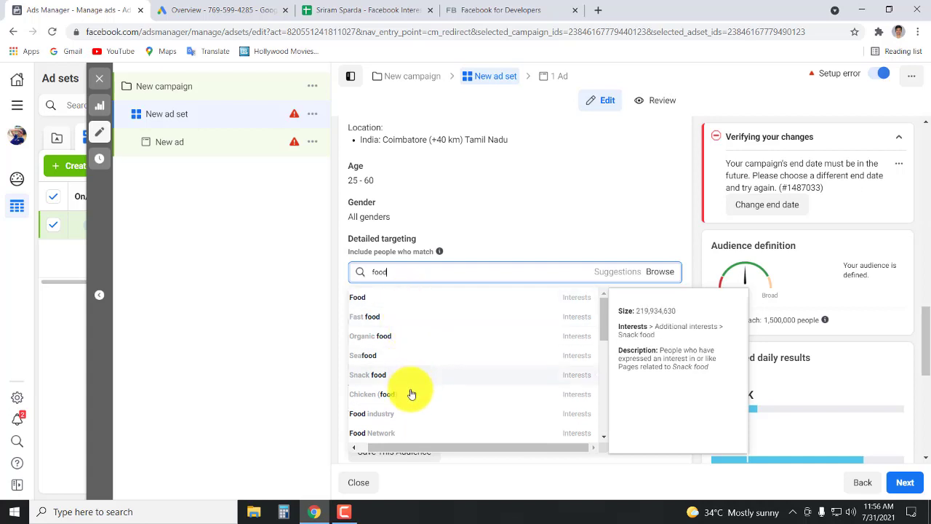
{"action": "scroll", "coordinate": [452, 363], "scroll_direction": "down", "scroll_amount": 3}
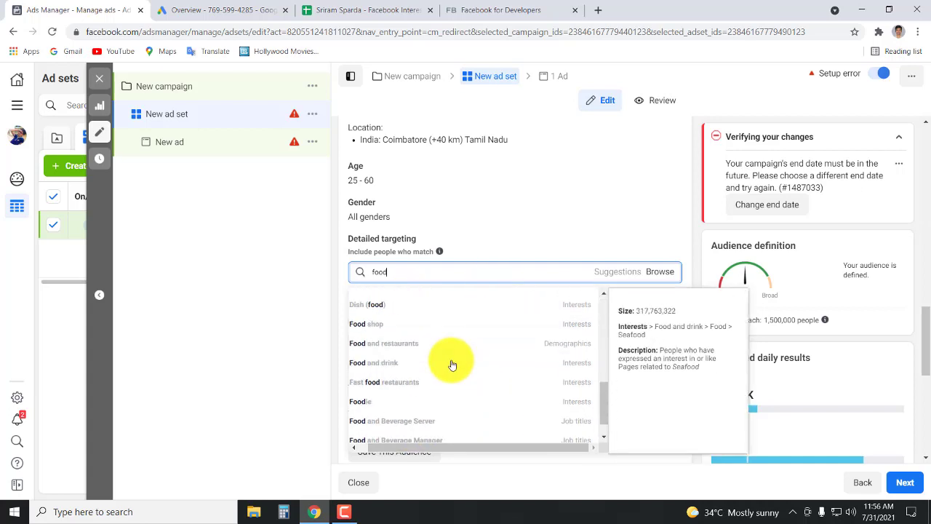
{"action": "scroll", "coordinate": [452, 363], "scroll_direction": "down", "scroll_amount": 1}
{"action": "scroll", "coordinate": [452, 364], "scroll_direction": "up", "scroll_amount": 3}
{"action": "scroll", "coordinate": [452, 364], "scroll_direction": "down", "scroll_amount": 3}
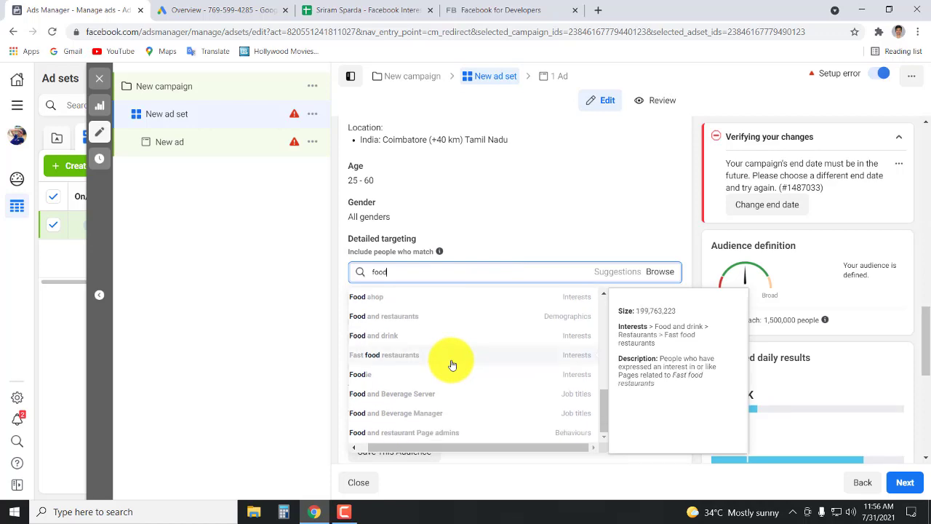
{"action": "scroll", "coordinate": [444, 364], "scroll_direction": "down", "scroll_amount": 3}
{"action": "scroll", "coordinate": [415, 349], "scroll_direction": "up", "scroll_amount": 6}
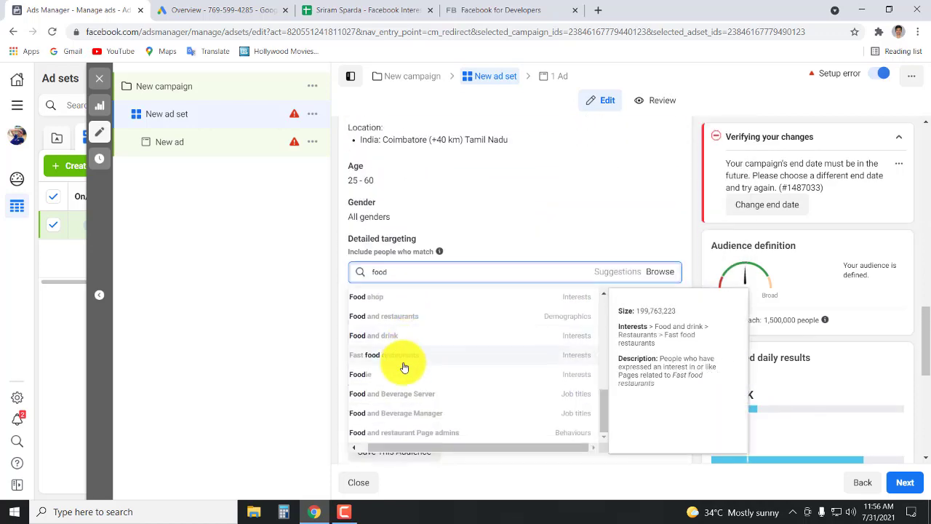
{"action": "scroll", "coordinate": [400, 367], "scroll_direction": "up", "scroll_amount": 8}
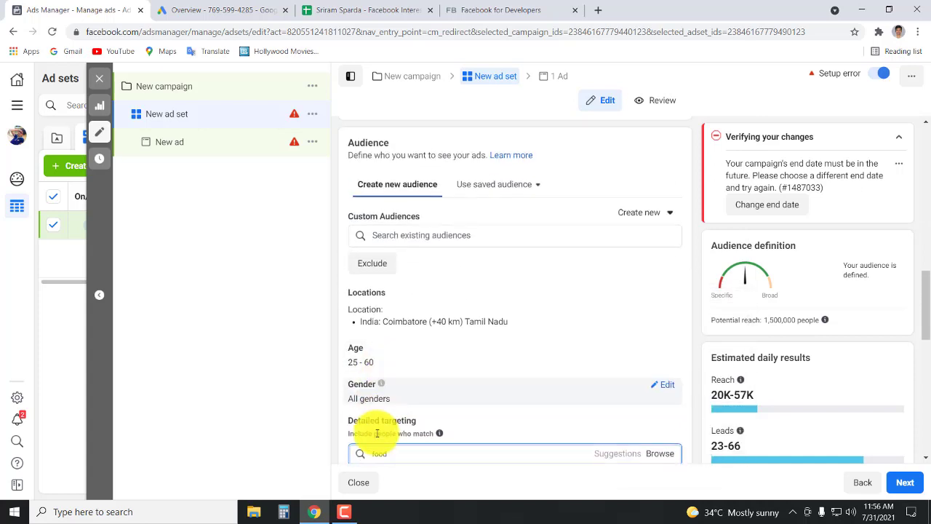
{"action": "scroll", "coordinate": [378, 436], "scroll_direction": "down", "scroll_amount": 3}
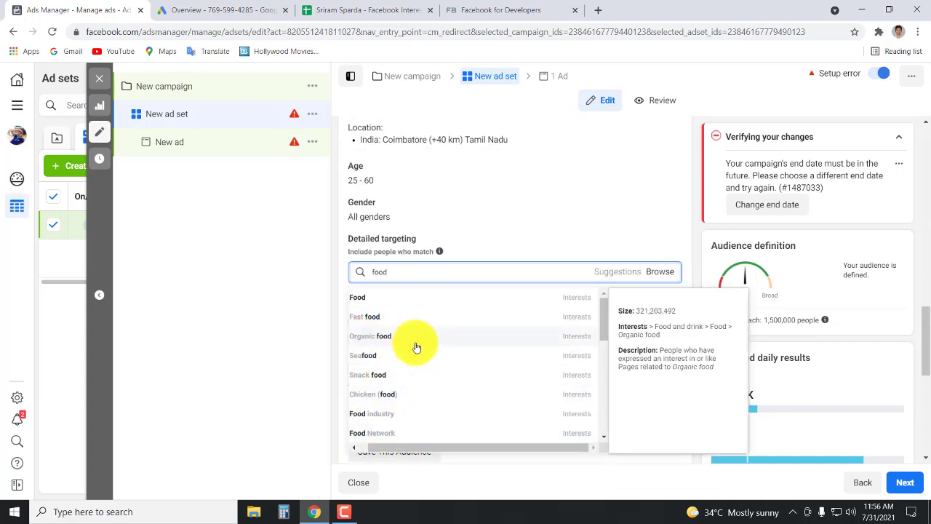
Step: Add the Seafood interest to the detailed targeting, plus Indian fast food from a search for "indian food"
{"action": "left_click", "coordinate": [536, 356]}
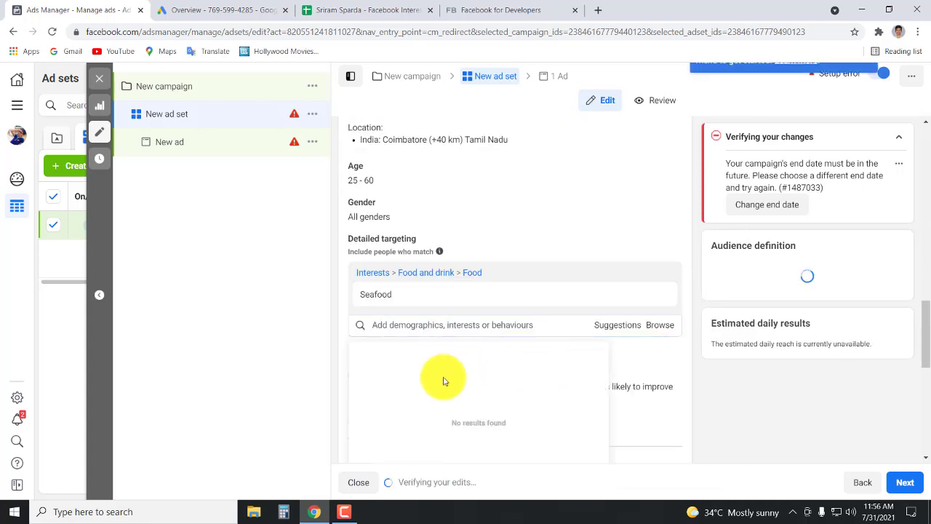
{"action": "scroll", "coordinate": [405, 383], "scroll_direction": "down", "scroll_amount": 1}
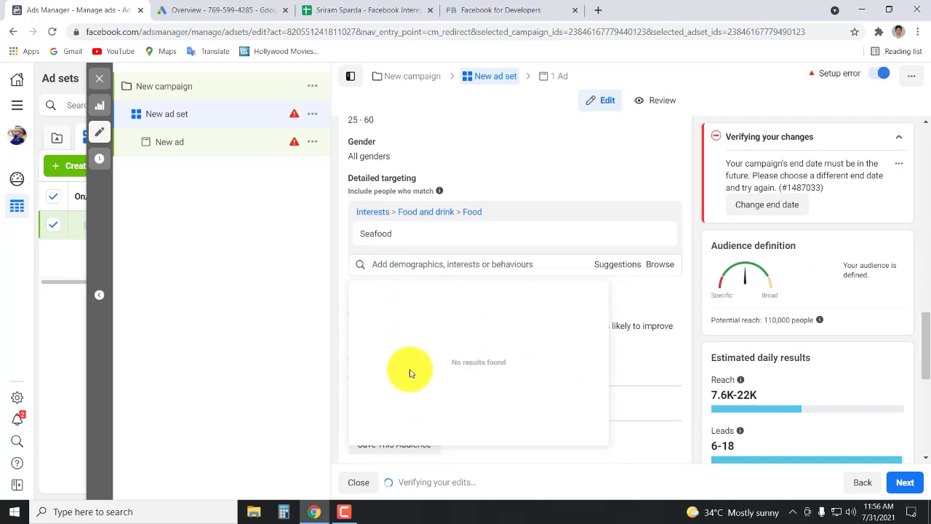
{"action": "left_click", "coordinate": [436, 264]}
{"action": "type", "text": "india"}
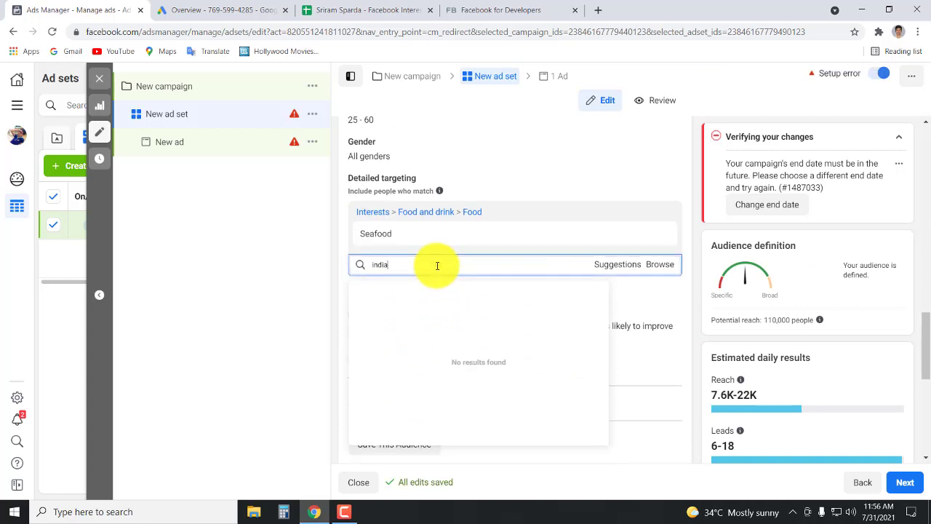
{"action": "type", "text": "n food"}
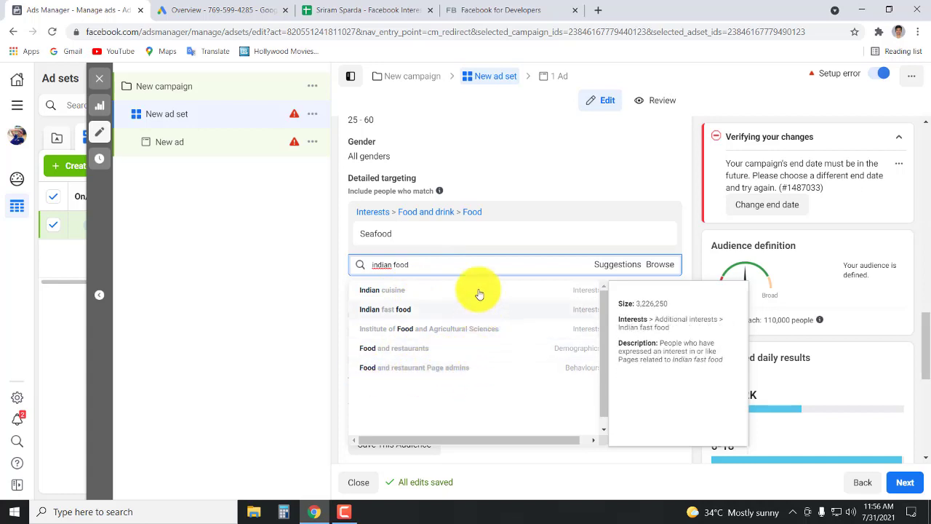
{"action": "left_click", "coordinate": [447, 310]}
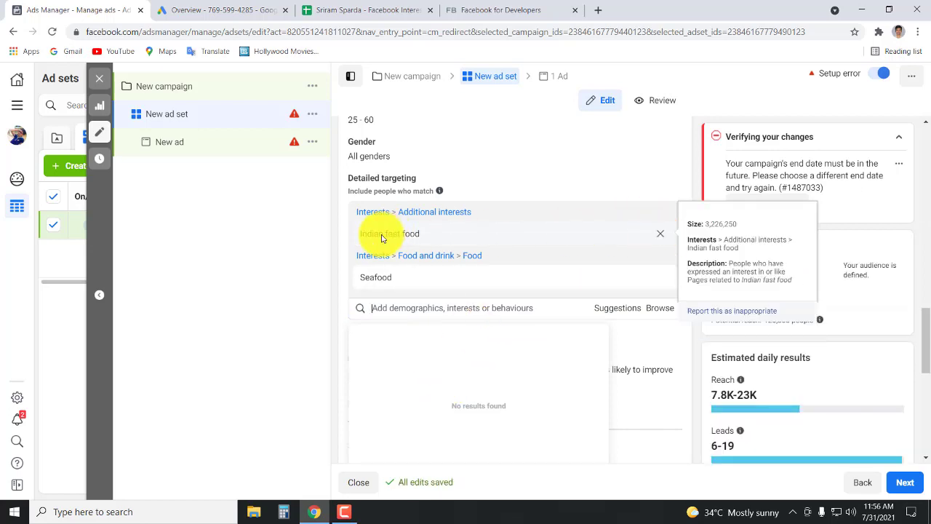
Step: Remove the Indian fast food and Seafood interests from the detailed targeting
{"action": "left_click_drag", "start_coordinate": [384, 234], "coordinate": [421, 233]}
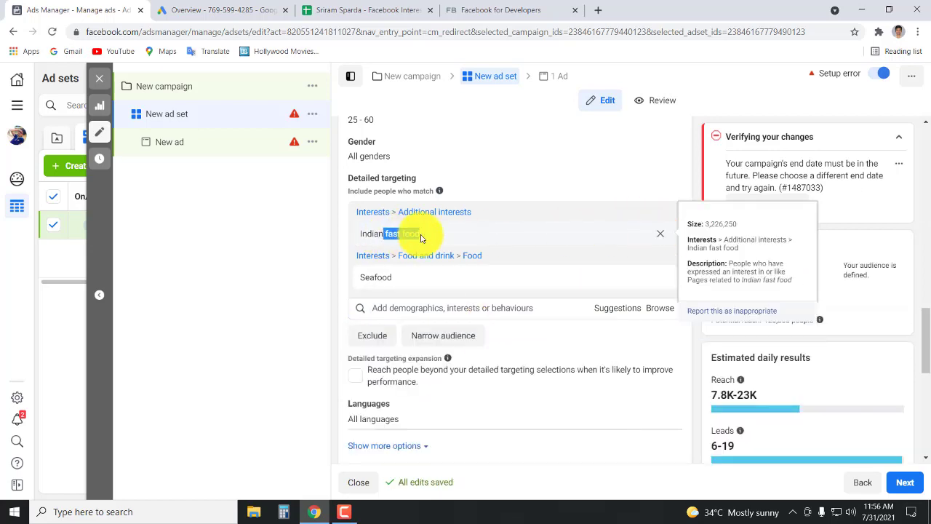
{"action": "left_click", "coordinate": [660, 233]}
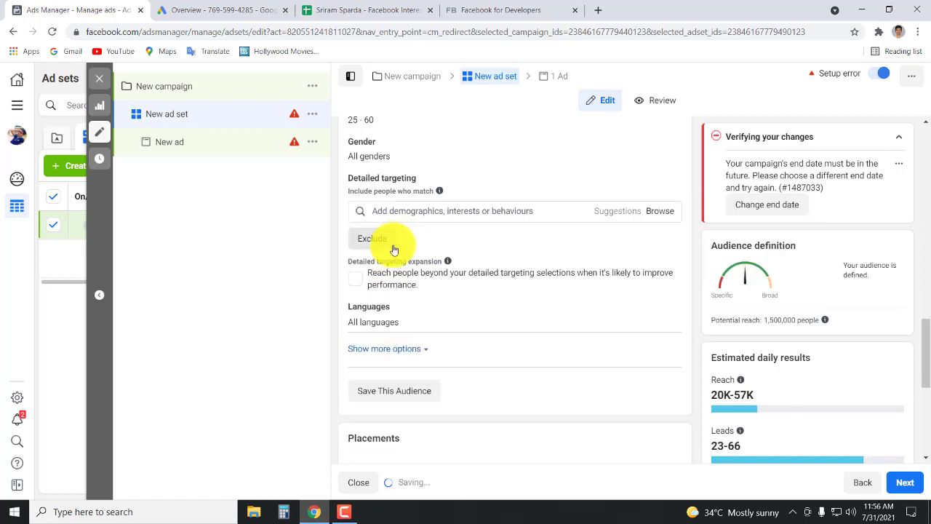
Step: Search the detailed targeting for "food" again and look through the whole list of offered options
{"action": "left_click", "coordinate": [428, 214]}
{"action": "type", "text": "food"}
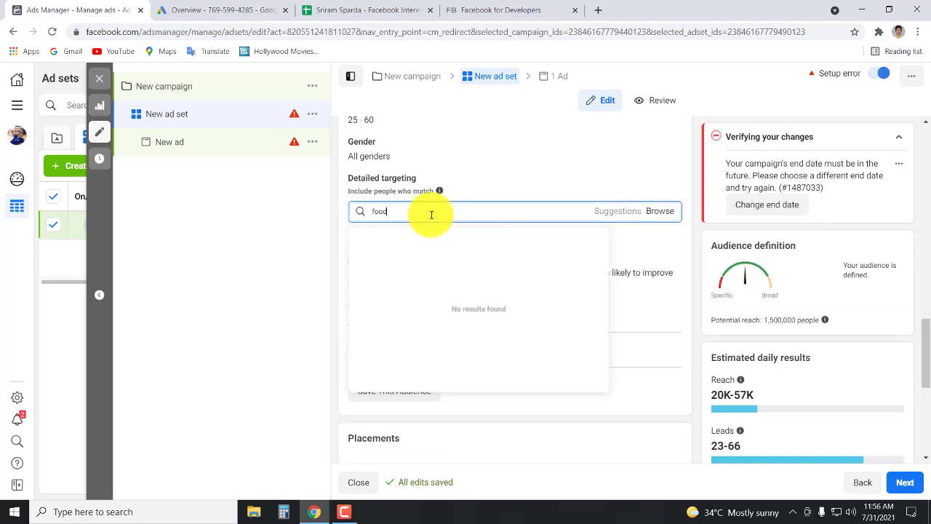
{"action": "scroll", "coordinate": [438, 314], "scroll_direction": "down", "scroll_amount": 2}
{"action": "scroll", "coordinate": [438, 315], "scroll_direction": "down", "scroll_amount": 5}
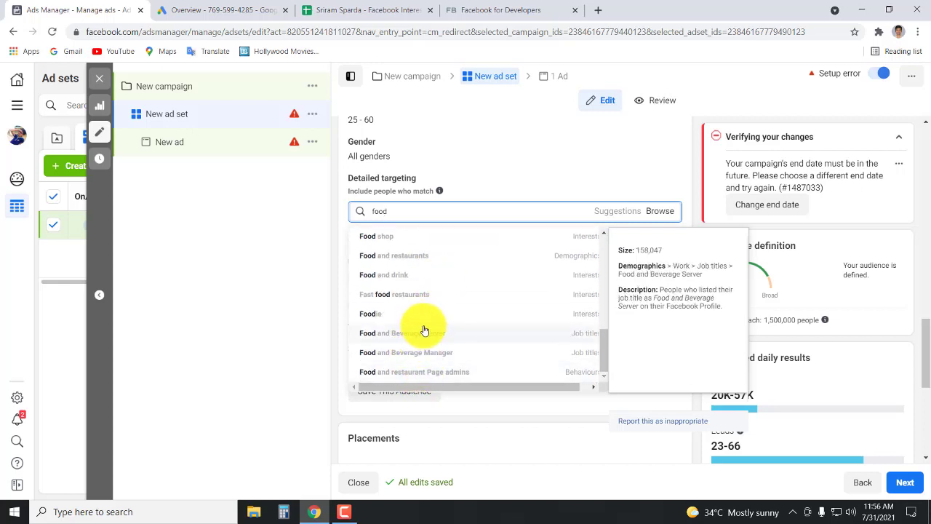
{"action": "scroll", "coordinate": [429, 304], "scroll_direction": "up", "scroll_amount": 7}
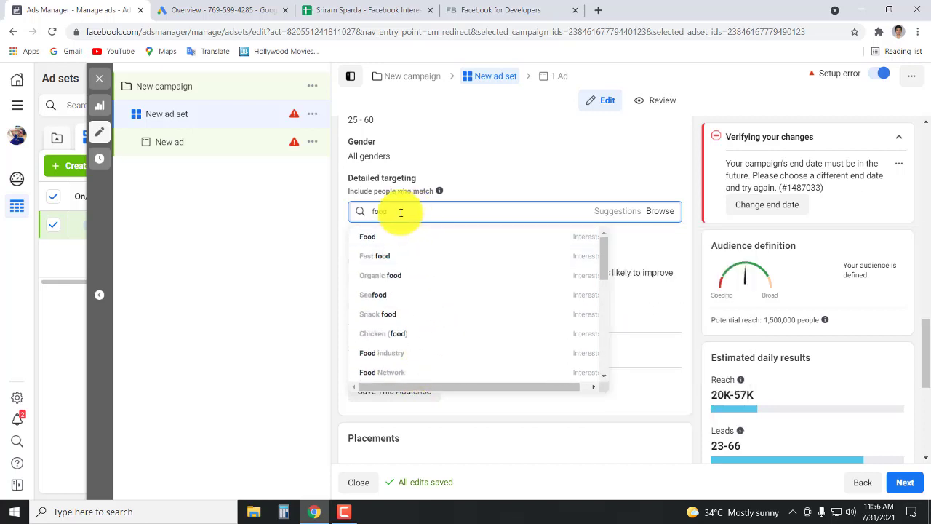
Step: Replace the detailed targeting search term with "japanese food" and check the matching interests
{"action": "left_click_drag", "start_coordinate": [401, 210], "coordinate": [356, 214]}
{"action": "key", "text": "BackSpace"}
{"action": "type", "text": "japanese"}
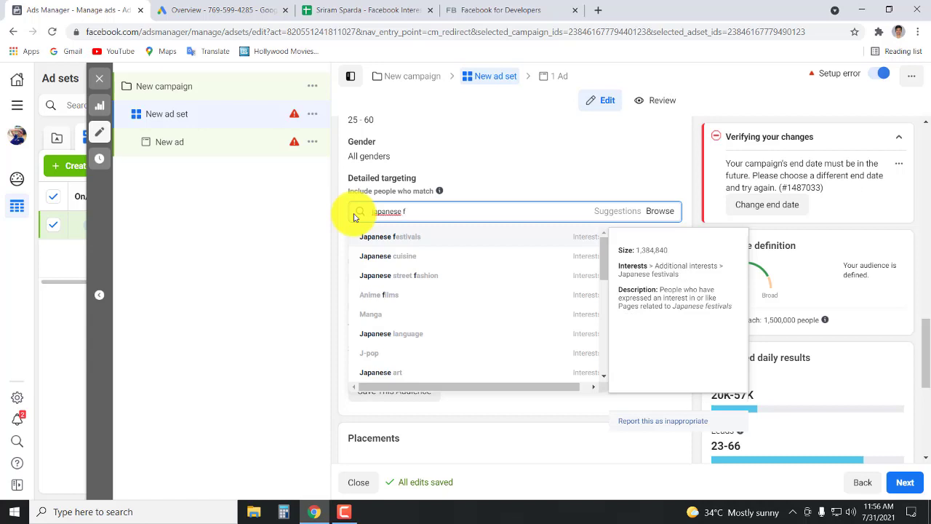
{"action": "type", "text": " food"}
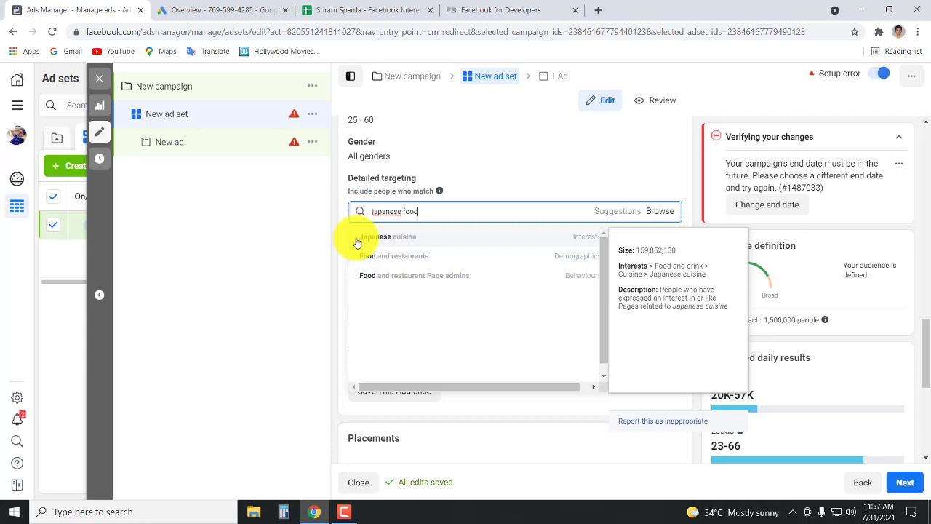
Step: Replace the detailed targeting search term with "food" and review the offered options down to the last entry
{"action": "left_click_drag", "start_coordinate": [428, 211], "coordinate": [346, 213]}
{"action": "key", "text": "BackSpace"}
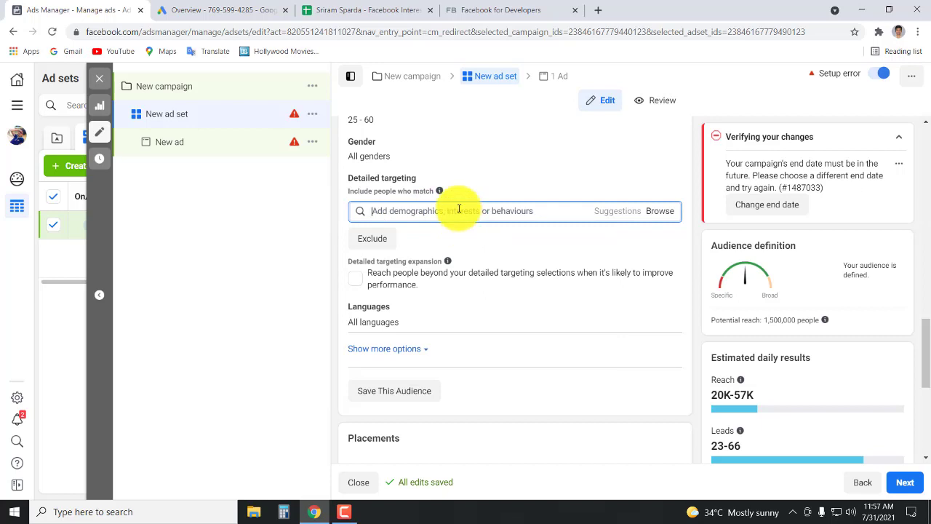
{"action": "type", "text": "food"}
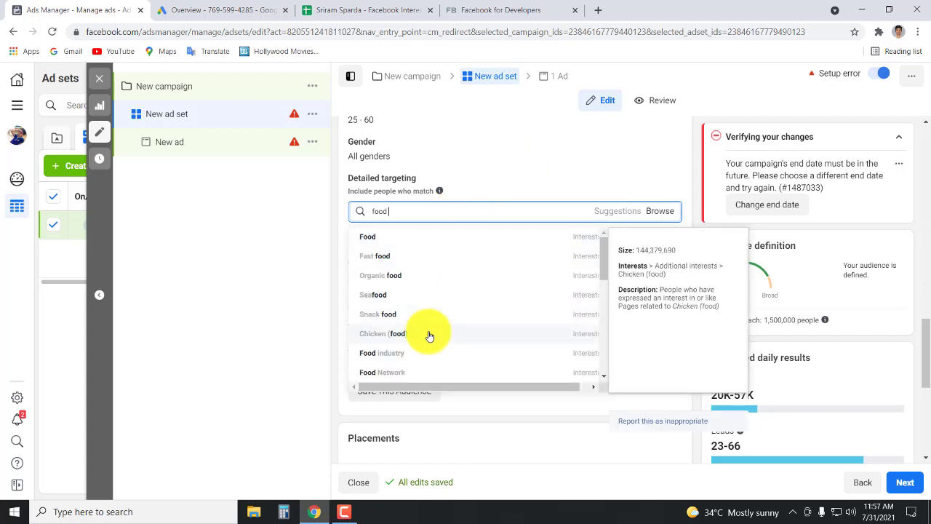
{"action": "scroll", "coordinate": [426, 332], "scroll_direction": "down", "scroll_amount": 3}
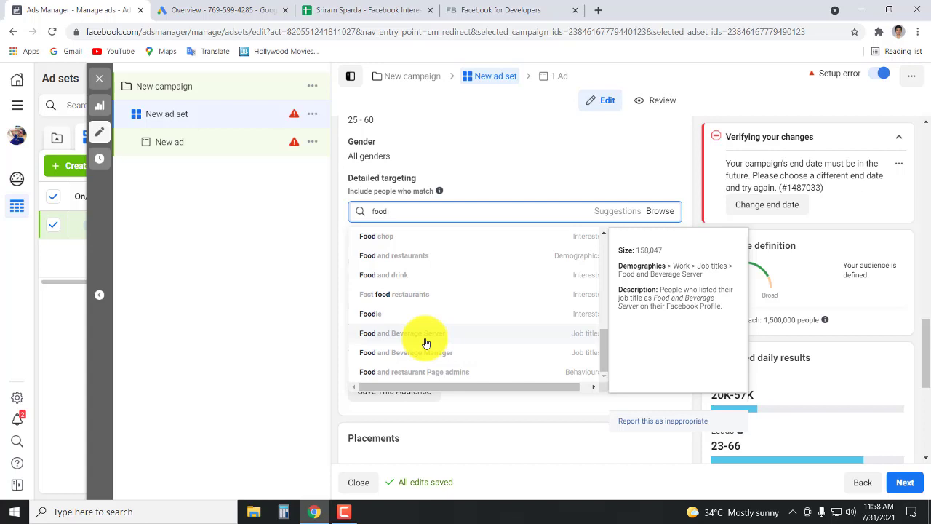
{"action": "scroll", "coordinate": [369, 245], "scroll_direction": "up", "scroll_amount": 2}
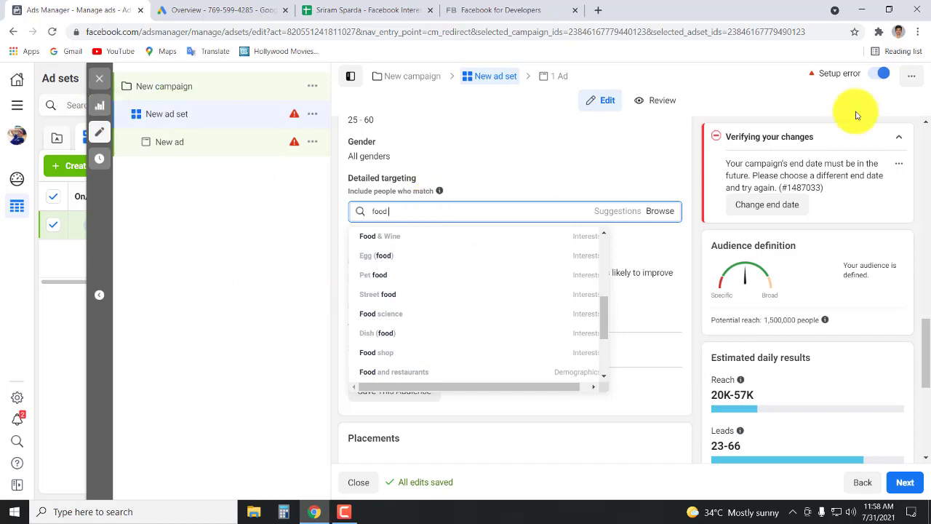
{"action": "left_click", "coordinate": [99, 80]}
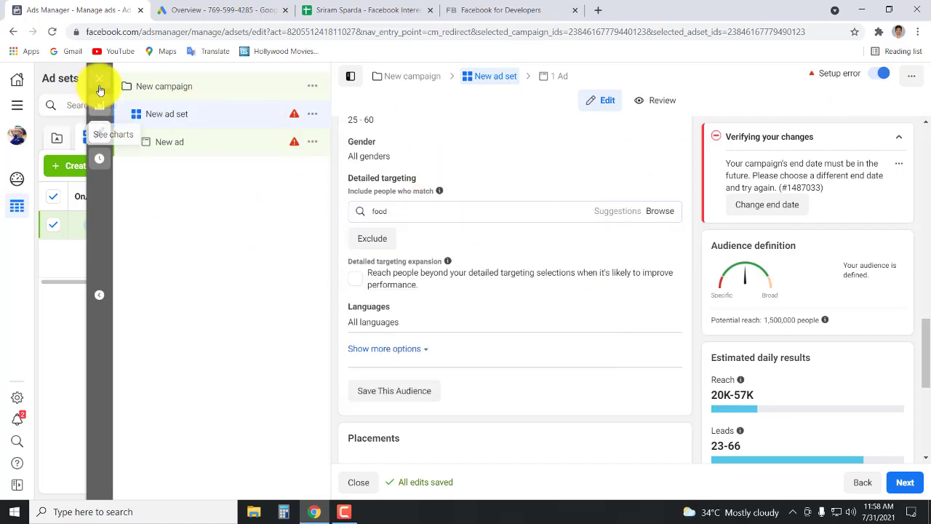
Step: Switch to the Facebook for Developers site and open the list of own apps
{"action": "left_click", "coordinate": [489, 15]}
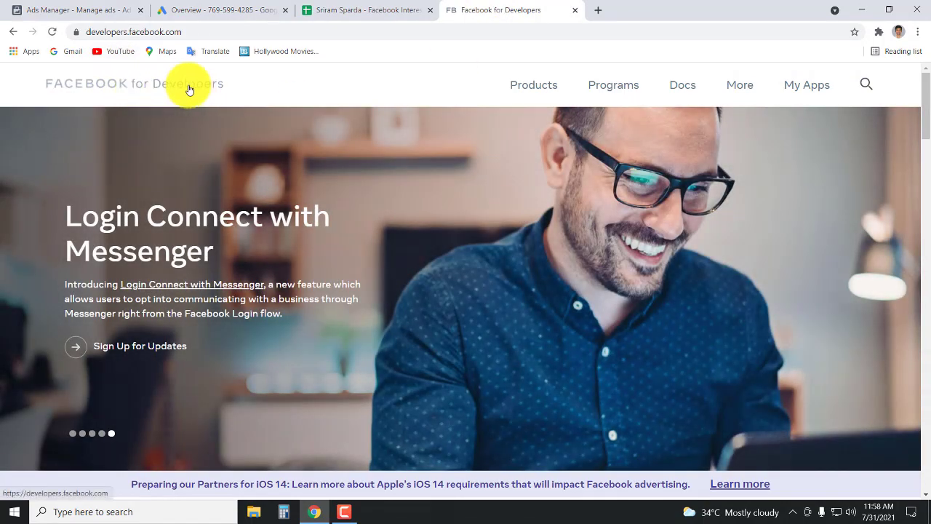
{"action": "left_click", "coordinate": [197, 29]}
{"action": "left_click", "coordinate": [197, 29]}
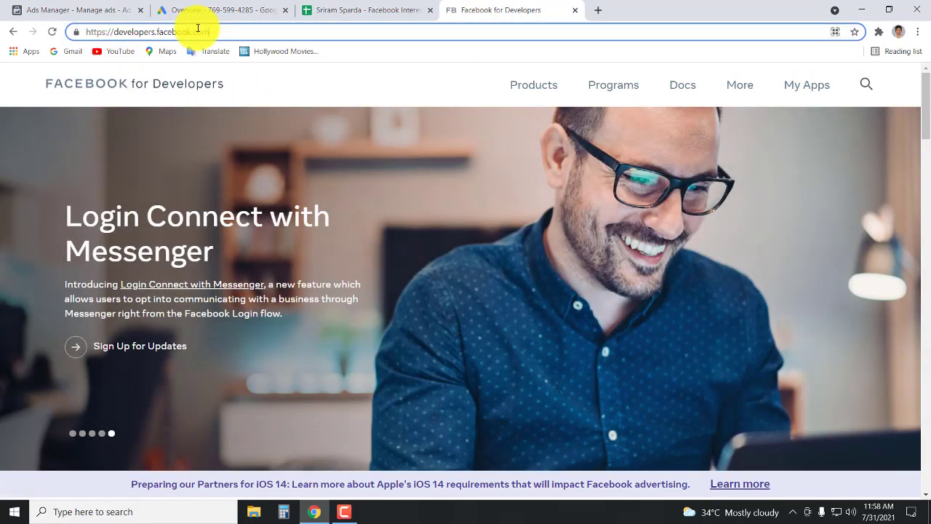
{"action": "left_click", "coordinate": [197, 29]}
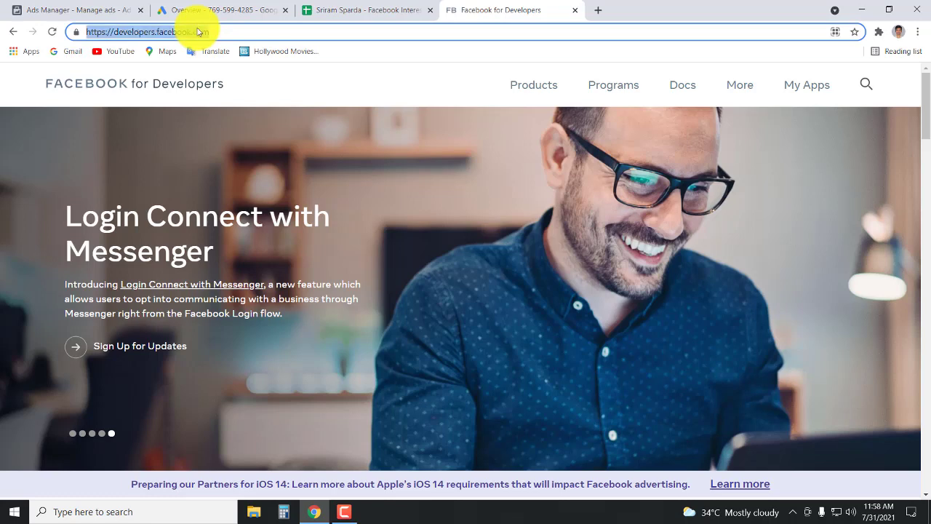
{"action": "left_click", "coordinate": [241, 32]}
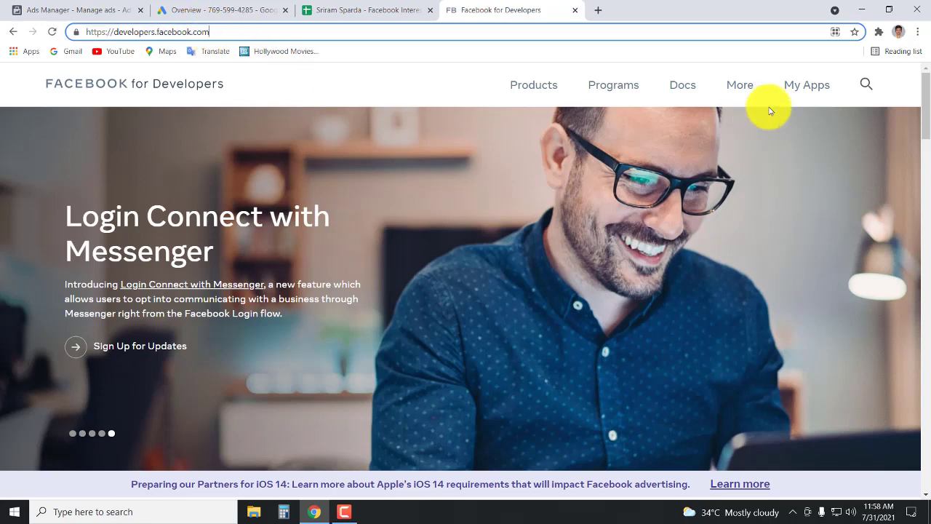
{"action": "left_click", "coordinate": [801, 95]}
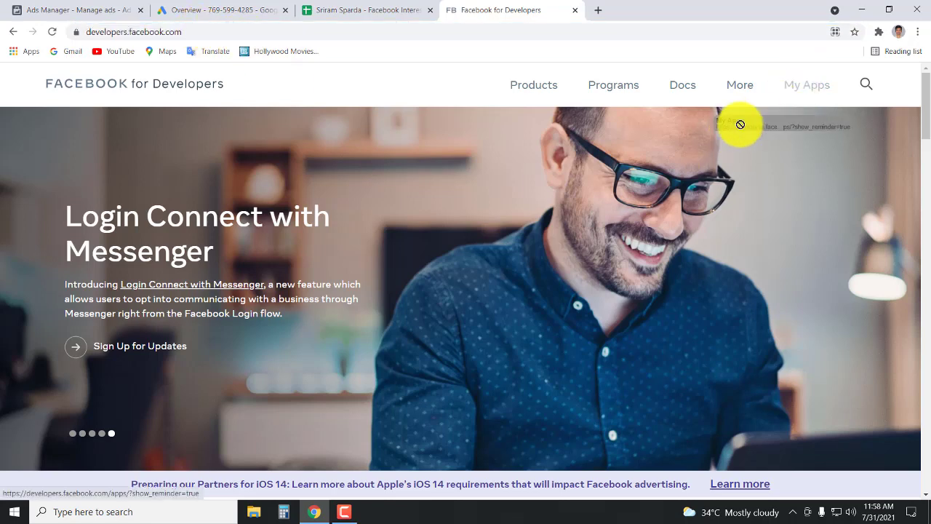
{"action": "left_click", "coordinate": [818, 88]}
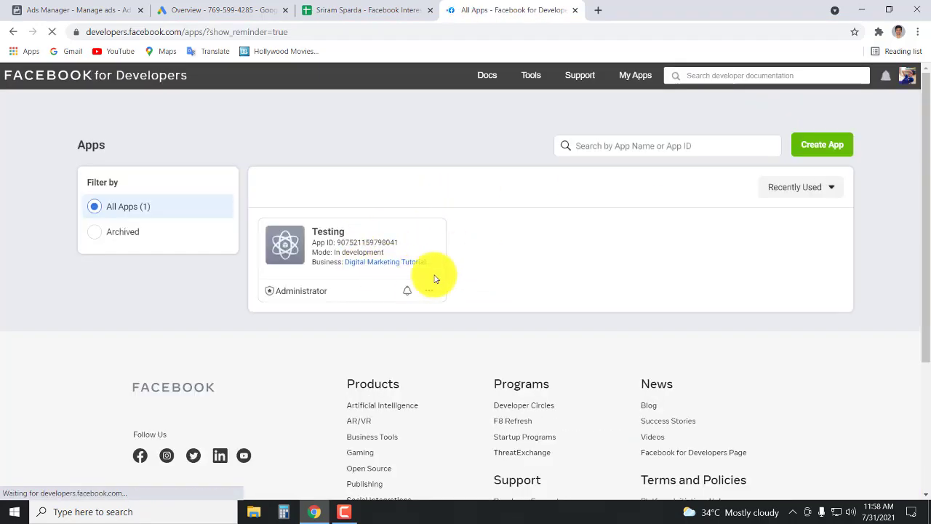
Step: Remove the Testing app and authorize the removal by re-entering the account password
{"action": "left_click", "coordinate": [429, 291]}
{"action": "left_click", "coordinate": [440, 368]}
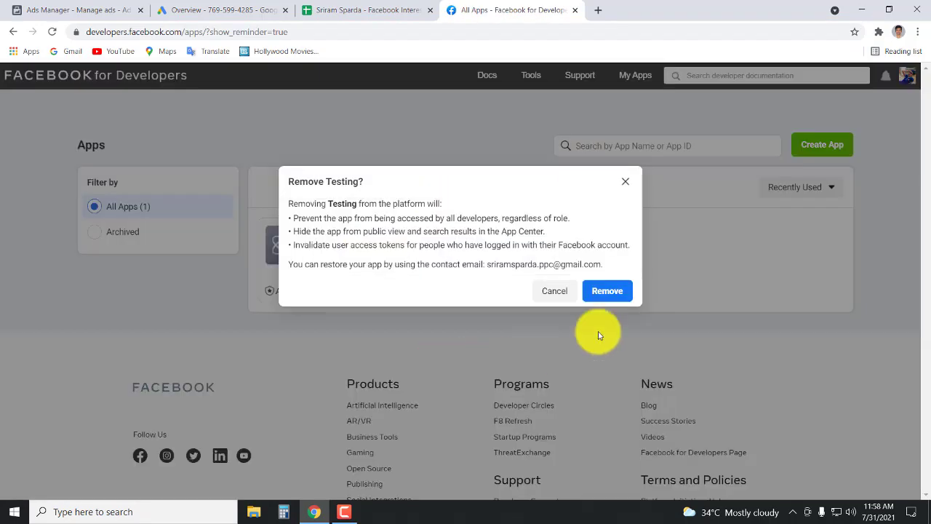
{"action": "left_click", "coordinate": [611, 291]}
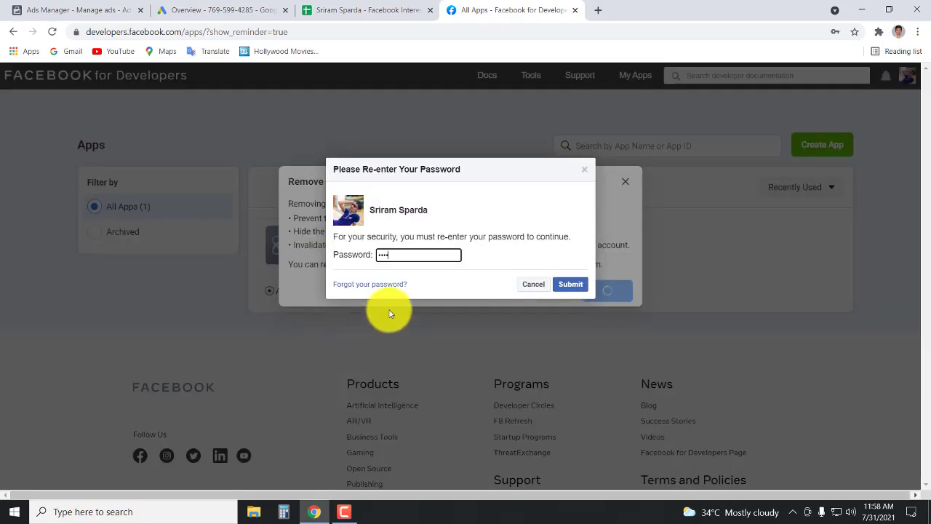
{"action": "key", "text": "Return"}
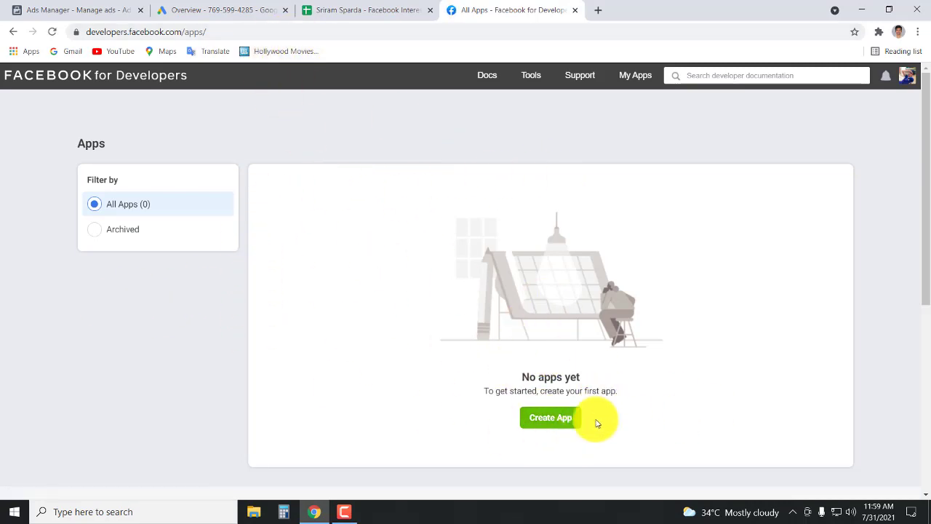
Step: Start creating a new app and choose None as its app type
{"action": "left_click", "coordinate": [550, 418]}
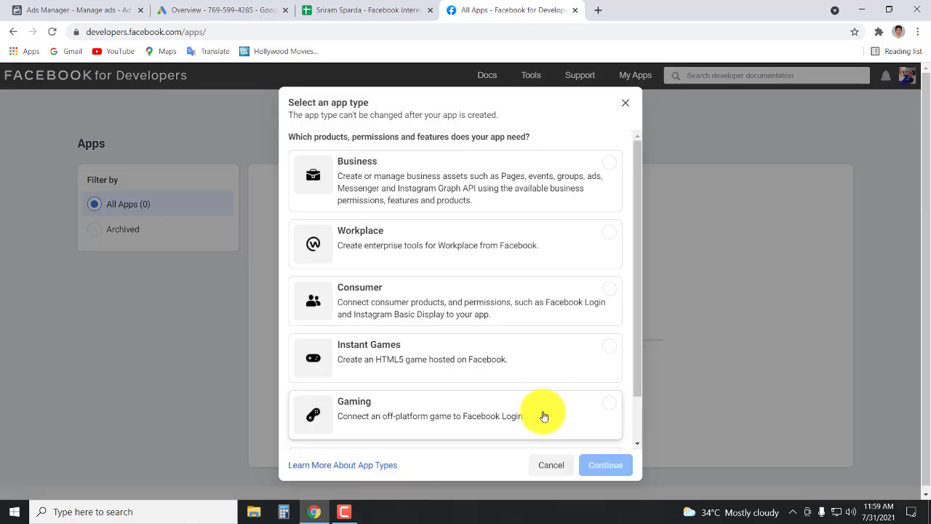
{"action": "scroll", "coordinate": [428, 292], "scroll_direction": "down", "scroll_amount": 2}
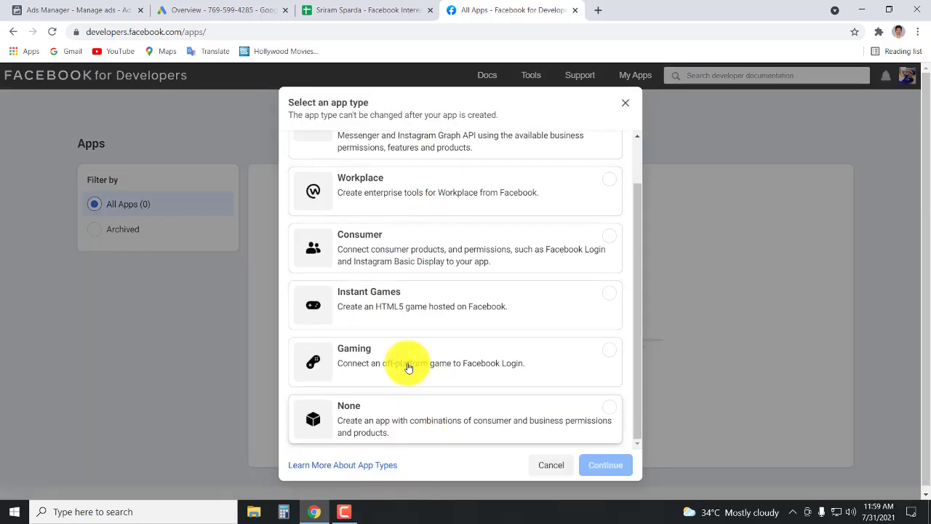
{"action": "scroll", "coordinate": [407, 349], "scroll_direction": "up", "scroll_amount": 2}
{"action": "scroll", "coordinate": [424, 333], "scroll_direction": "down", "scroll_amount": 2}
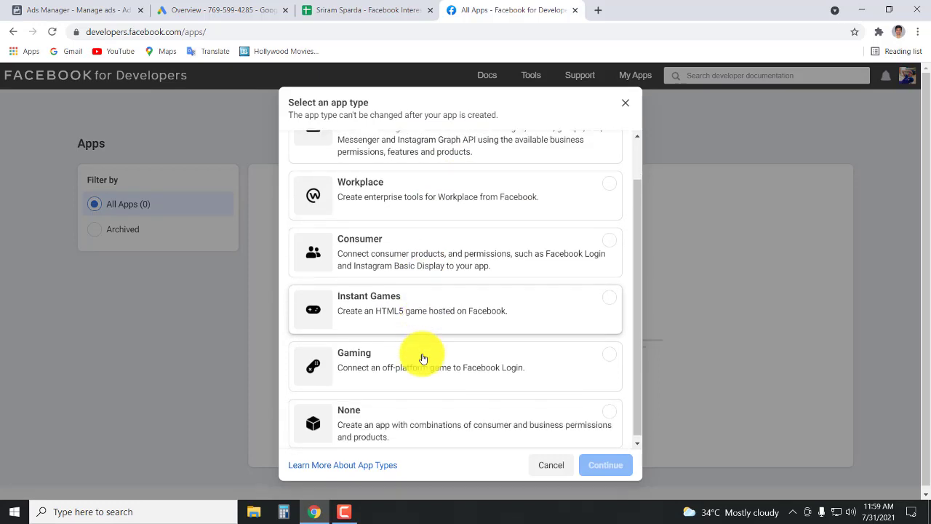
{"action": "left_click", "coordinate": [378, 436]}
{"action": "left_click", "coordinate": [597, 465]}
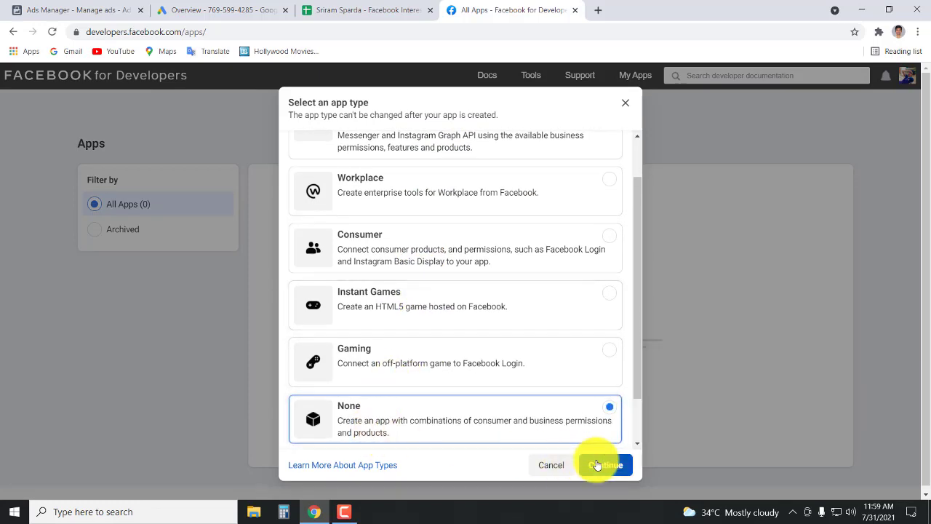
Step: Name the app "Audience Finder" and link it to the Digital Marketing Tutorials & Updates In Tamil business account
{"action": "left_click", "coordinate": [368, 178]}
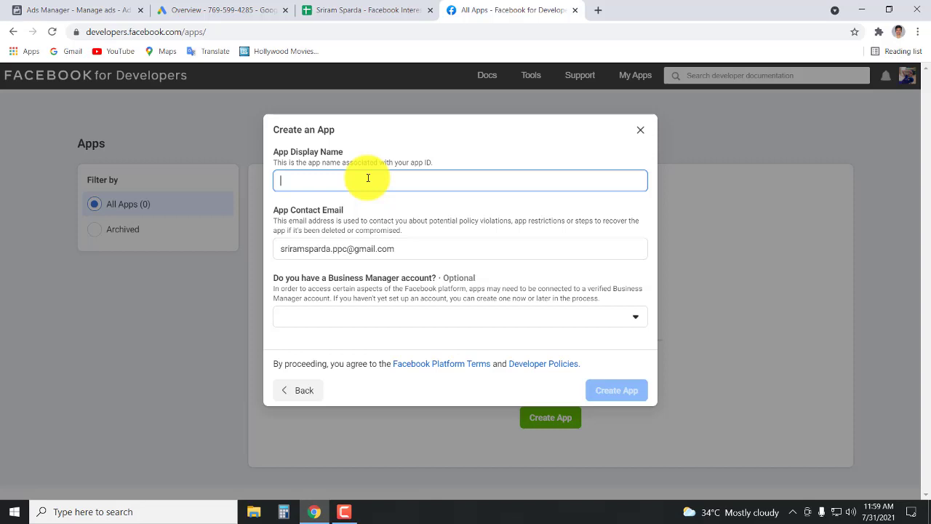
{"action": "type", "text": "Au"}
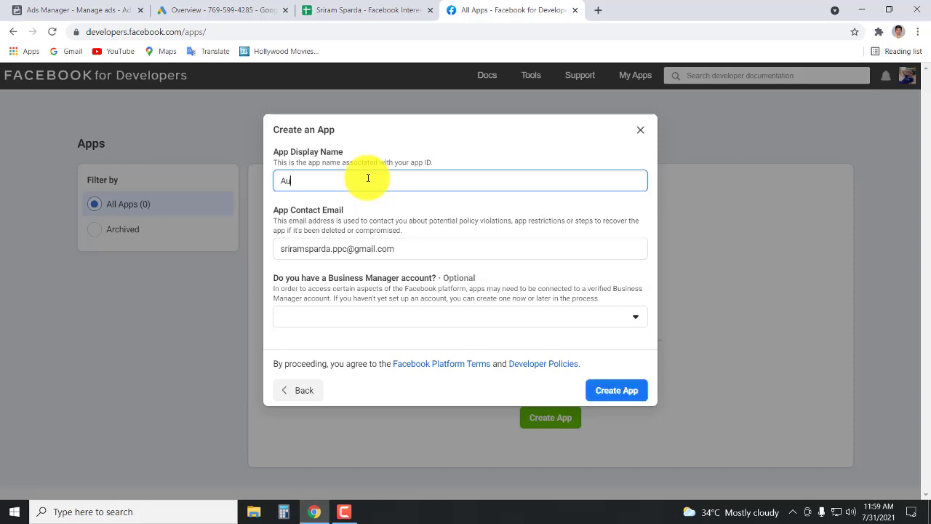
{"action": "type", "text": "ddience Finder"}
{"action": "left_click", "coordinate": [352, 318]}
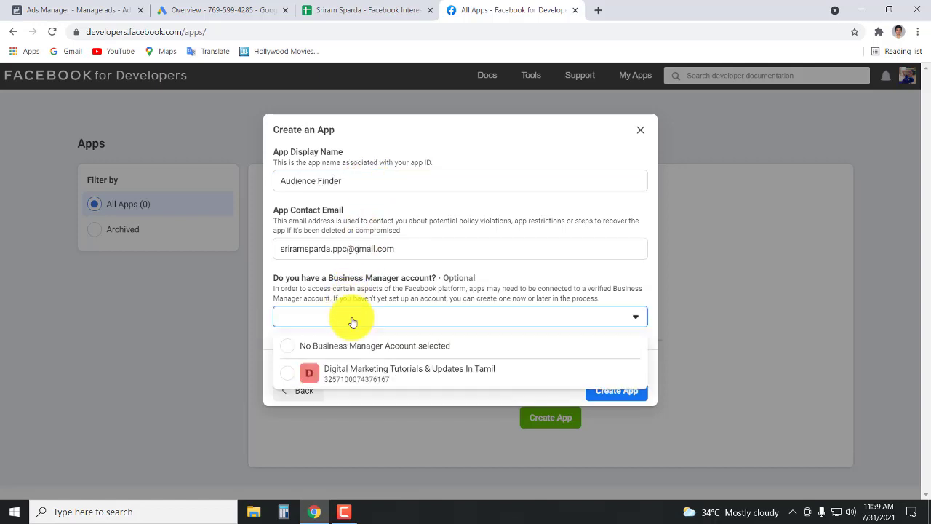
{"action": "left_click", "coordinate": [358, 376]}
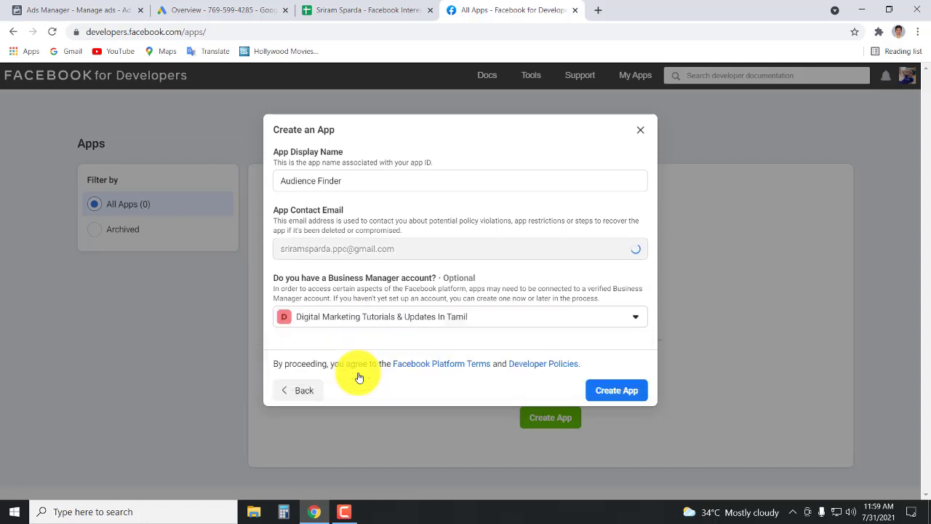
{"action": "left_click", "coordinate": [449, 318]}
{"action": "left_click", "coordinate": [454, 317]}
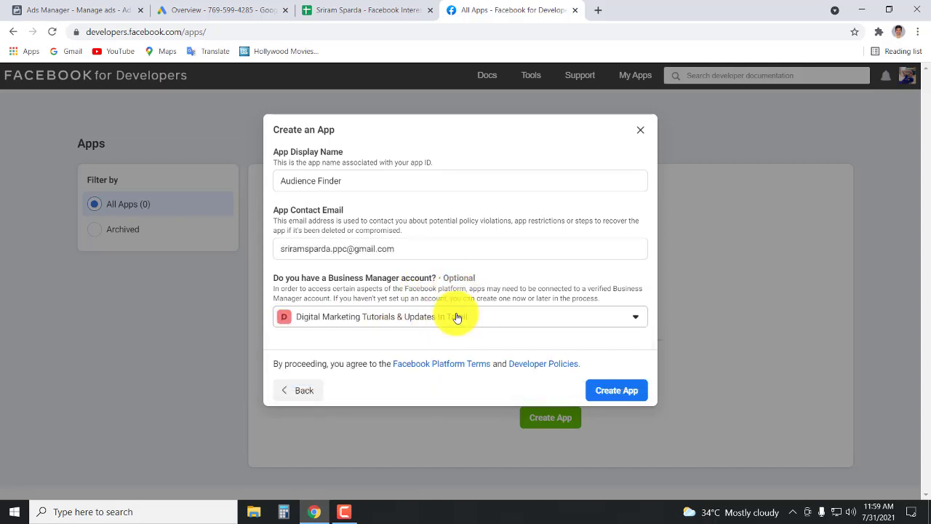
Step: Submit the new app's creation and re-enter the account password to authorize it
{"action": "left_click", "coordinate": [620, 390]}
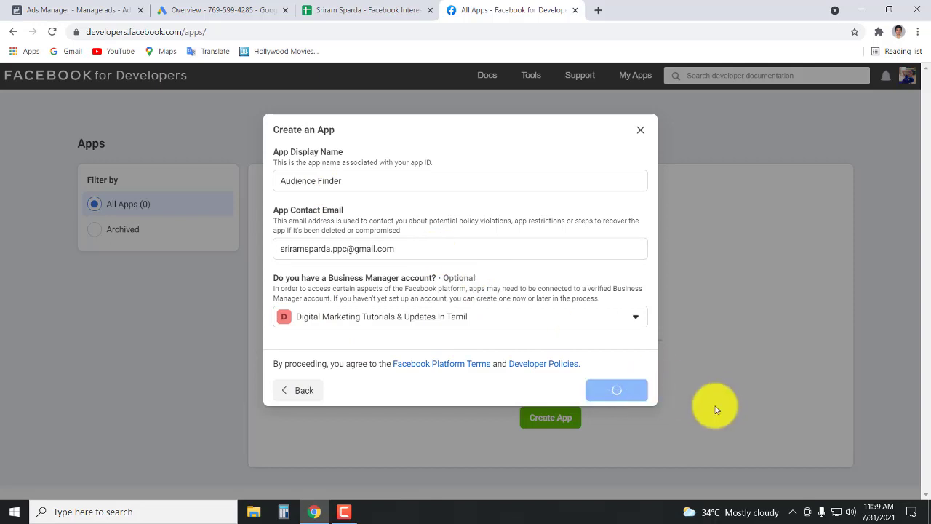
{"action": "type", "text": "*"}
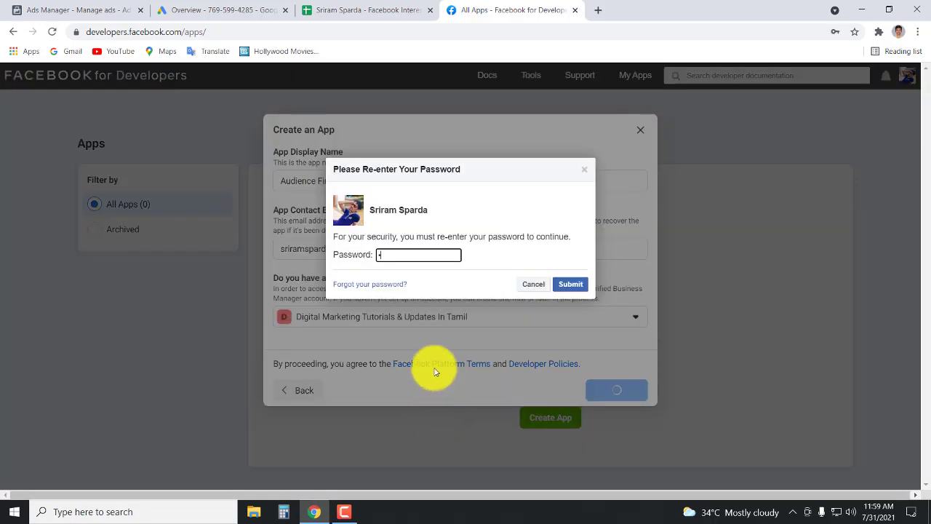
{"action": "key", "text": "Return"}
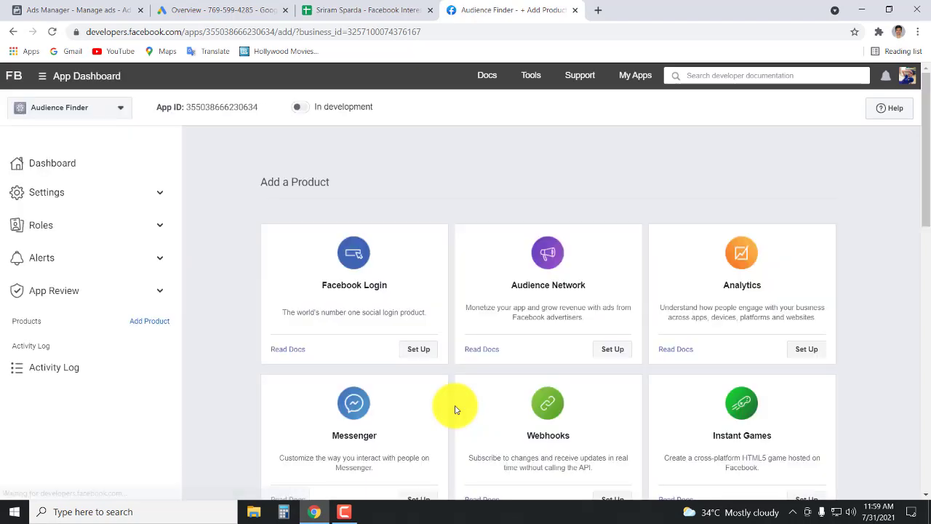
Step: Open the Graph API Explorer and generate a user access token for the Audience Finder app, approving the Facebook login
{"action": "scroll", "coordinate": [465, 330], "scroll_direction": "down", "scroll_amount": 8}
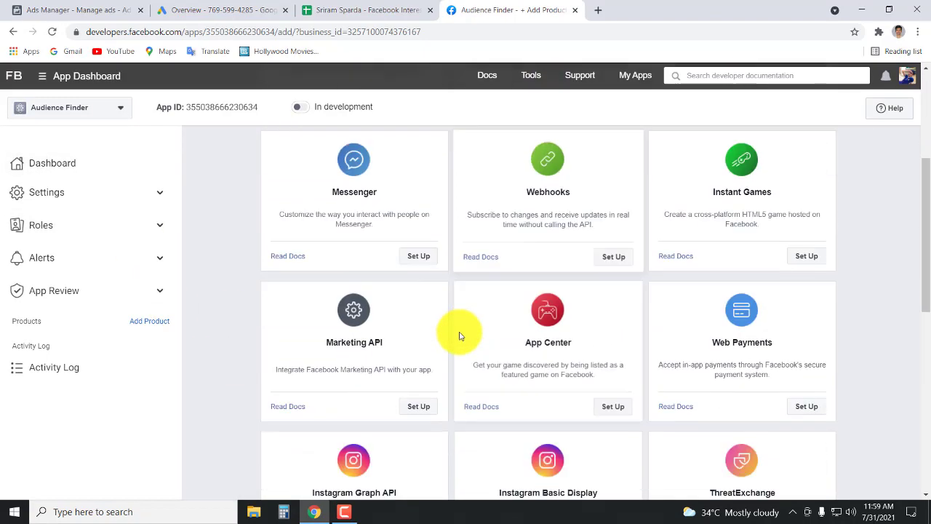
{"action": "scroll", "coordinate": [461, 350], "scroll_direction": "up", "scroll_amount": 8}
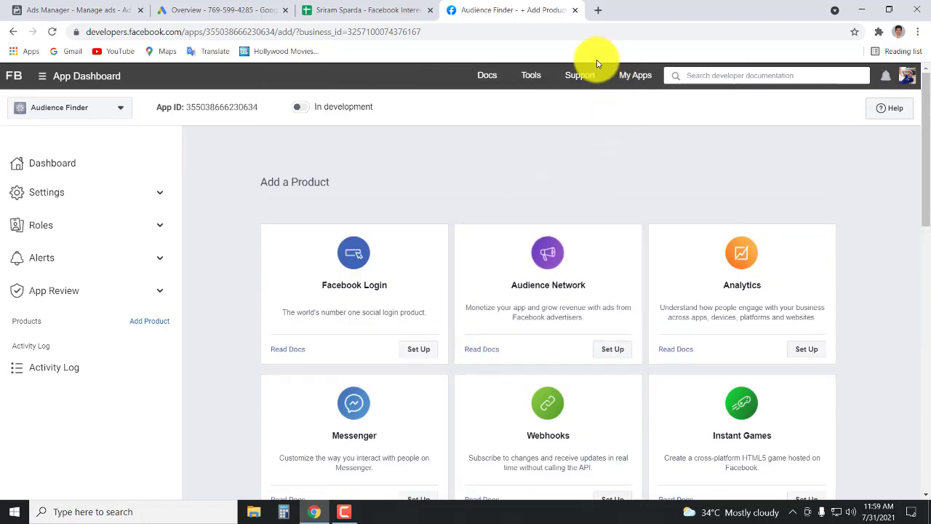
{"action": "mouse_move", "coordinate": [531, 75]}
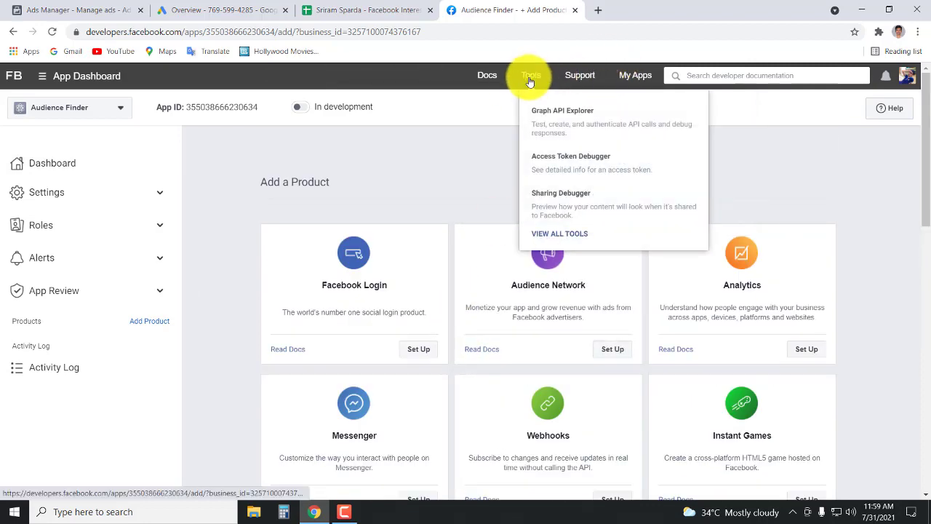
{"action": "left_click", "coordinate": [549, 119]}
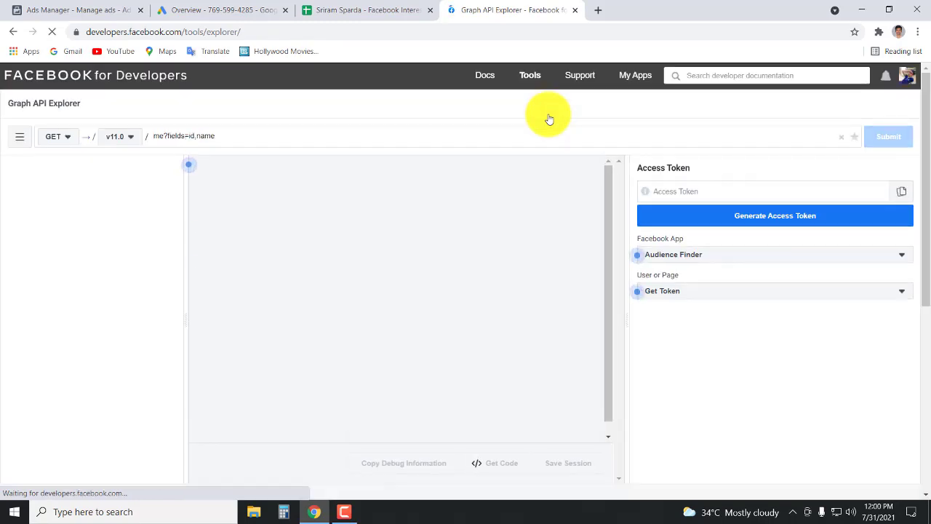
{"action": "left_click", "coordinate": [707, 221]}
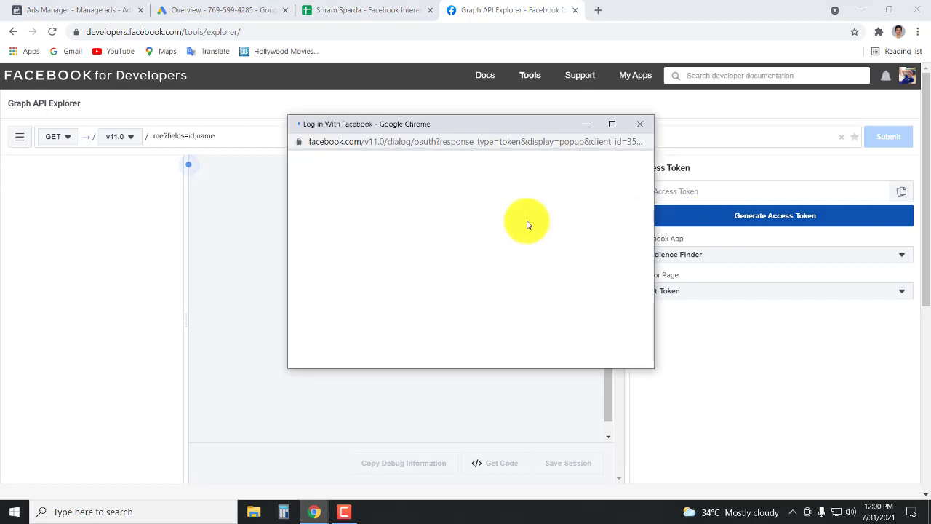
{"action": "left_click", "coordinate": [501, 361]}
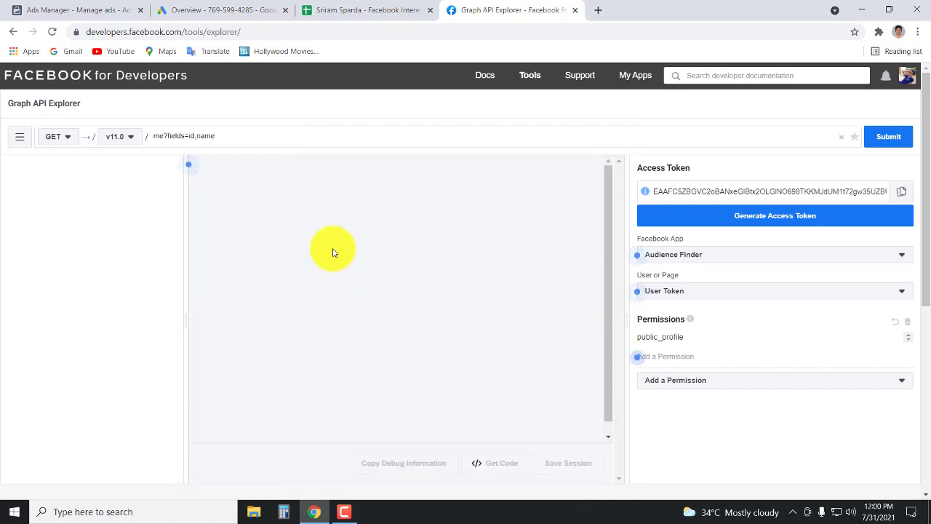
Step: Submit the me?fields=id,name GET query, check the returned name, and copy the access token
{"action": "left_click", "coordinate": [891, 135]}
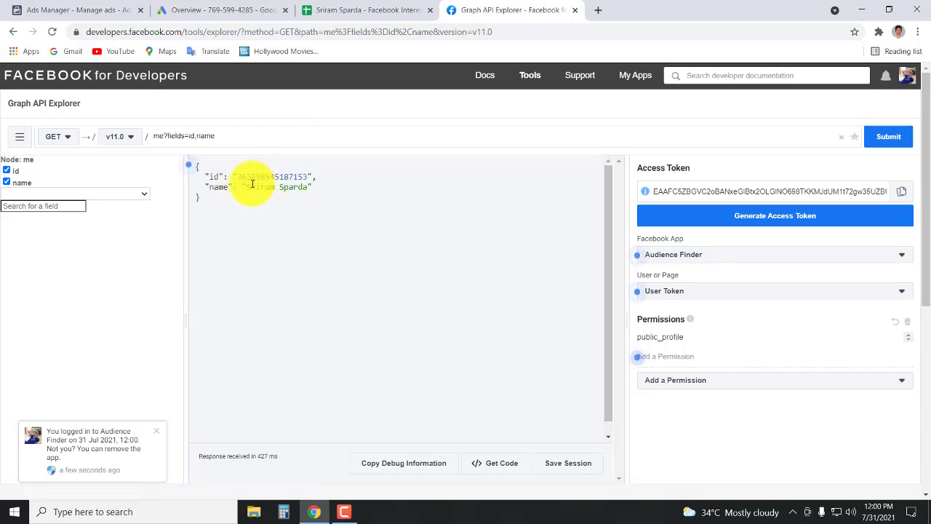
{"action": "left_click_drag", "start_coordinate": [249, 187], "coordinate": [305, 204]}
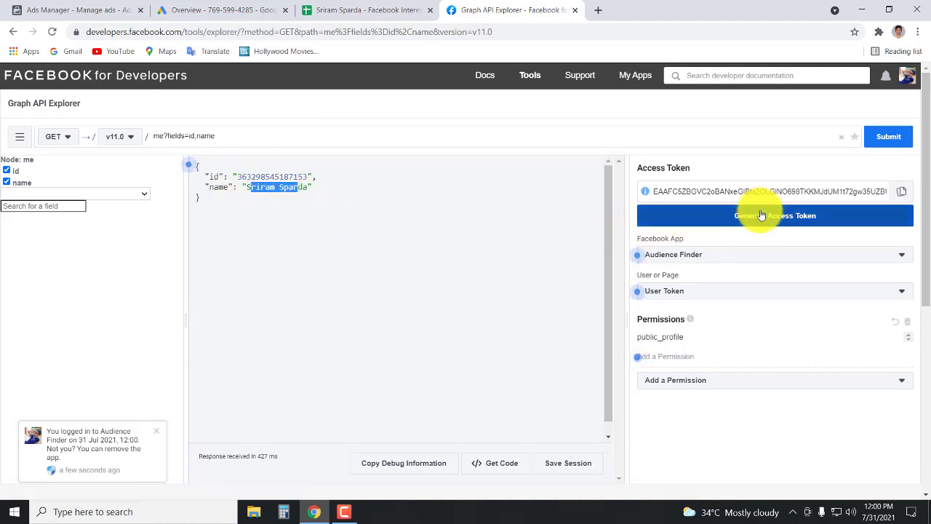
{"action": "left_click", "coordinate": [900, 192]}
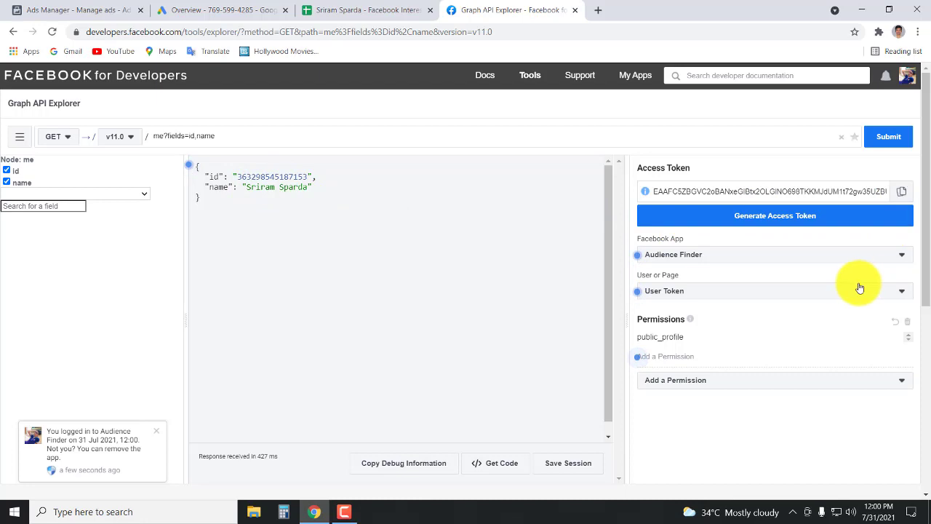
Step: Switch to the Facebook Interests Expander spreadsheet and open its Creds sheet
{"action": "left_click", "coordinate": [345, 16]}
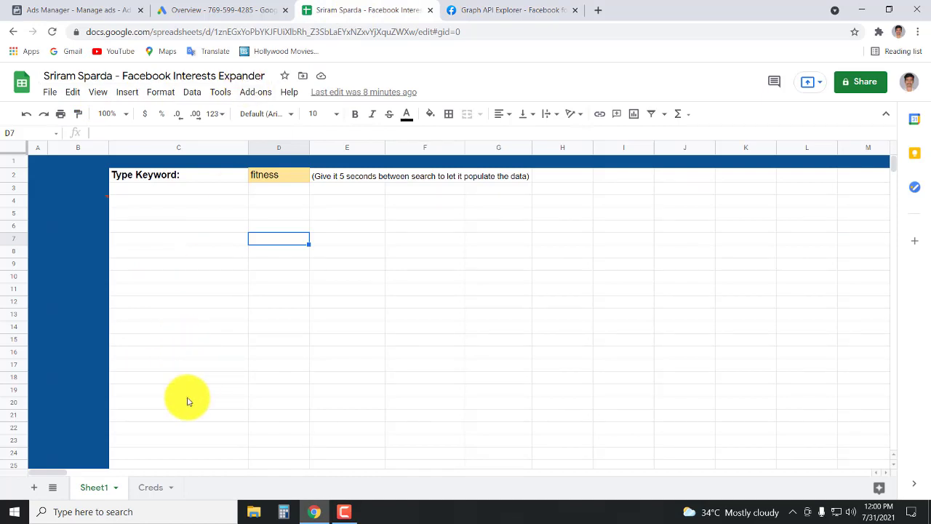
{"action": "left_click_drag", "start_coordinate": [46, 472], "coordinate": [425, 473]}
{"action": "left_click_drag", "start_coordinate": [247, 473], "coordinate": [31, 474]}
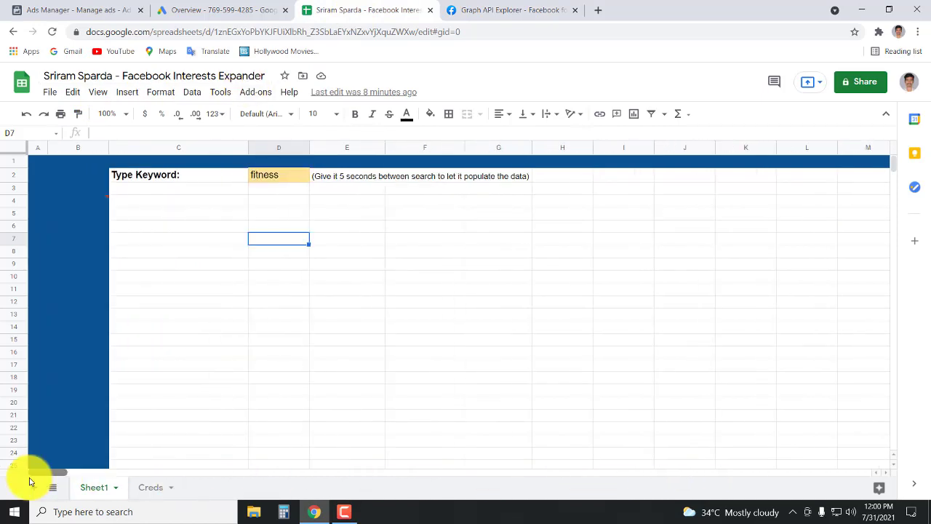
{"action": "left_click", "coordinate": [149, 487]}
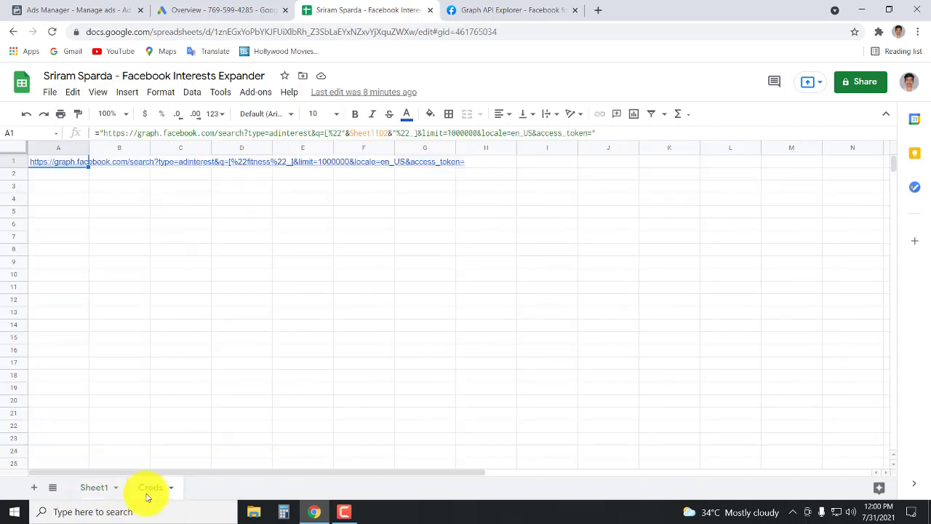
Step: Copy the access token from the Graph API Explorer and paste it after access_token= inside the closing quote of the formula in Creds cell A1
{"action": "left_click", "coordinate": [524, 12]}
{"action": "left_click", "coordinate": [890, 185]}
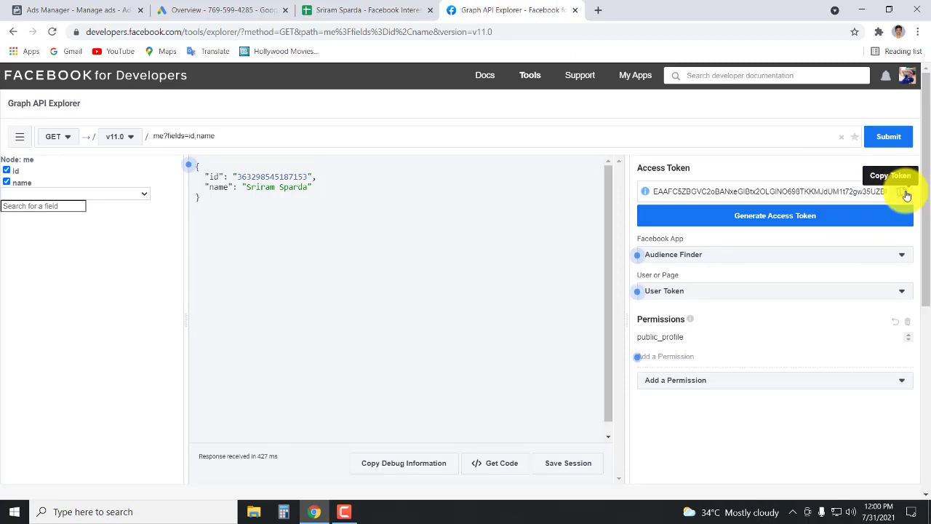
{"action": "left_click", "coordinate": [404, 7]}
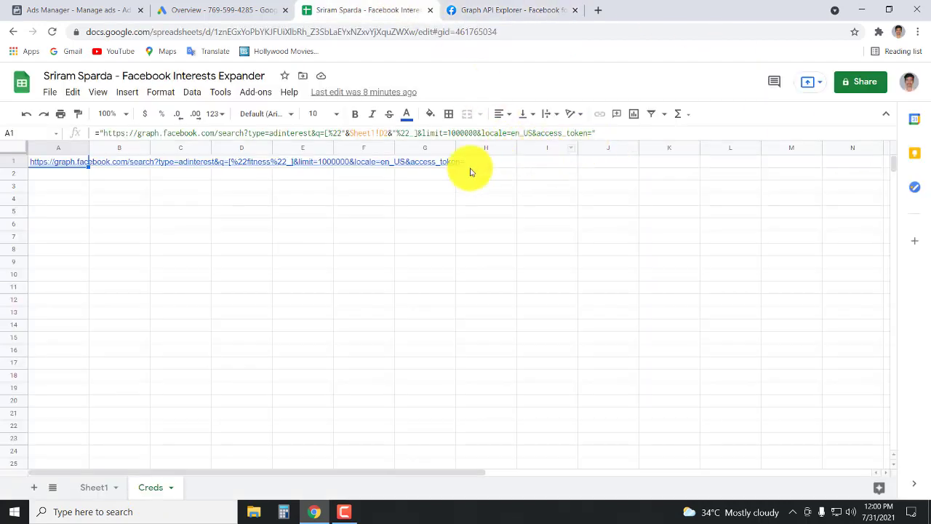
{"action": "left_click", "coordinate": [595, 133]}
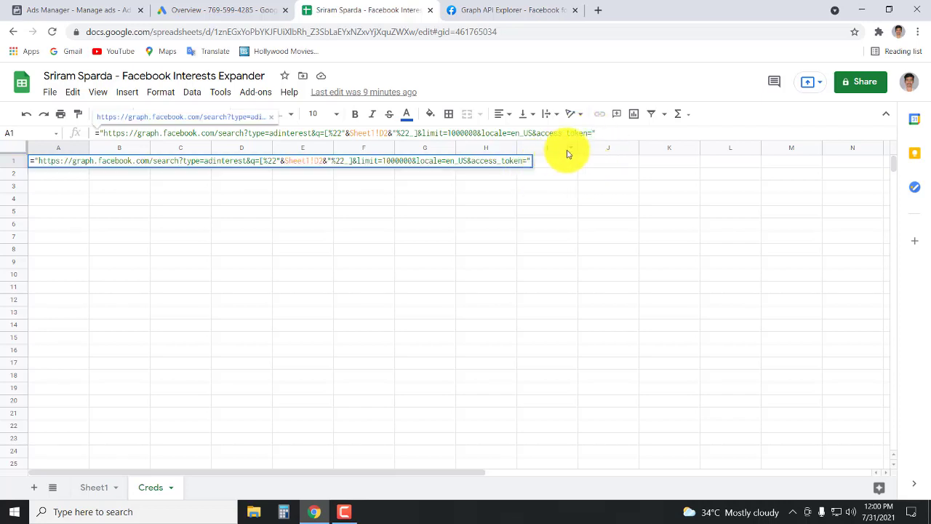
{"action": "key", "text": "ctrl+v"}
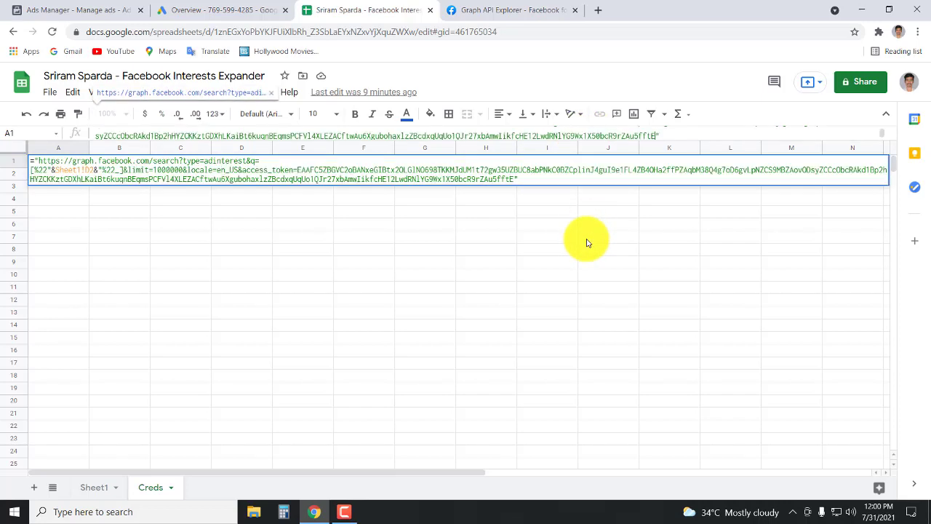
{"action": "left_click", "coordinate": [502, 250]}
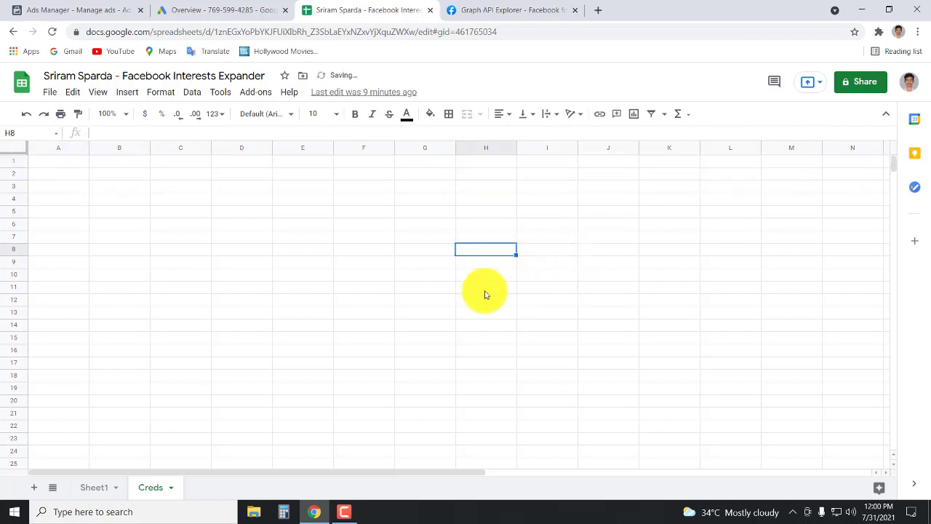
Step: Set the keyword in cell D2 of Sheet1 to "food" and let the interest data populate
{"action": "left_click", "coordinate": [95, 488]}
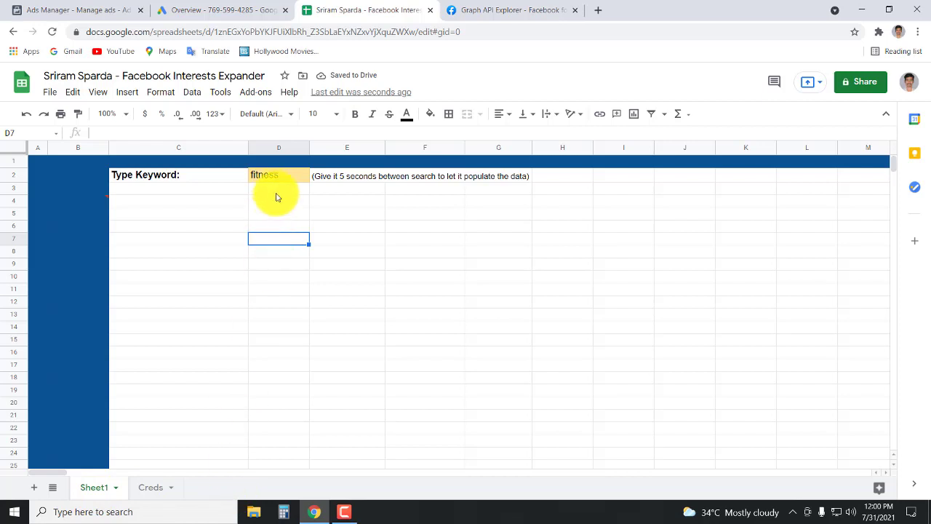
{"action": "left_click", "coordinate": [282, 180]}
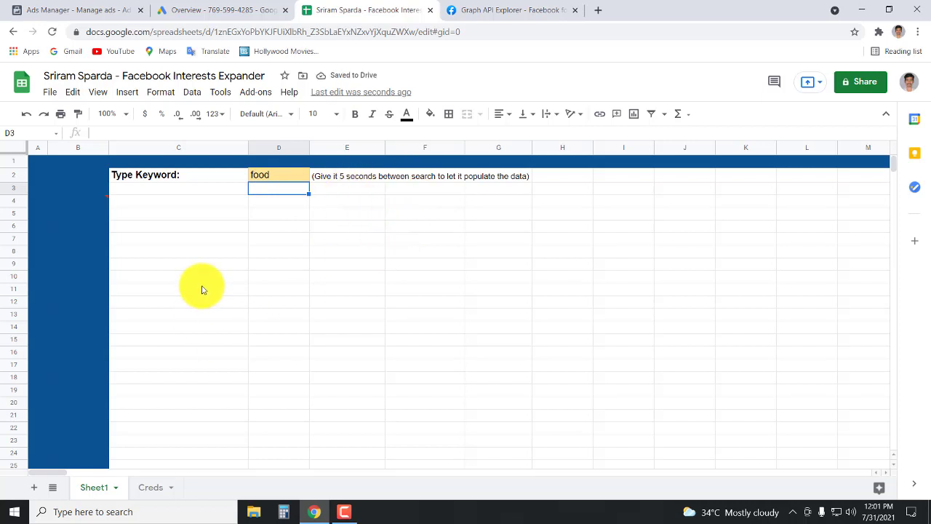
{"action": "scroll", "coordinate": [182, 264], "scroll_direction": "down", "scroll_amount": 3}
{"action": "scroll", "coordinate": [182, 264], "scroll_direction": "up", "scroll_amount": 3}
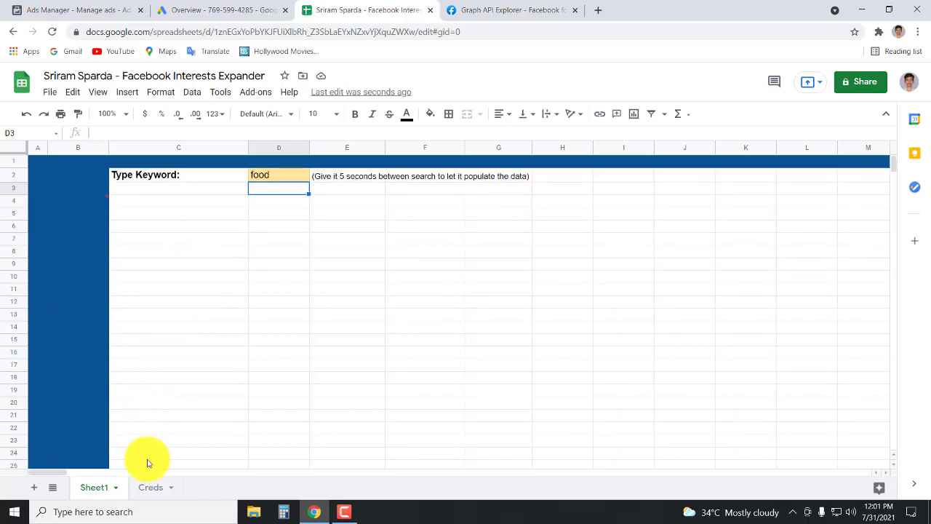
{"action": "left_click", "coordinate": [155, 489]}
{"action": "left_click", "coordinate": [91, 489]}
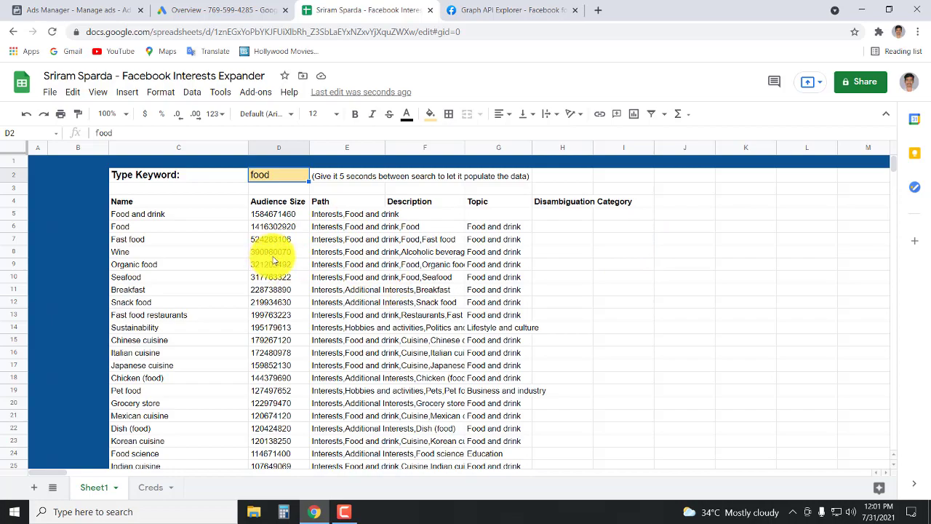
Step: Look through the list of food interests and their audience sizes on Sheet1, then return to its beginning
{"action": "scroll", "coordinate": [276, 233], "scroll_direction": "down", "scroll_amount": 12}
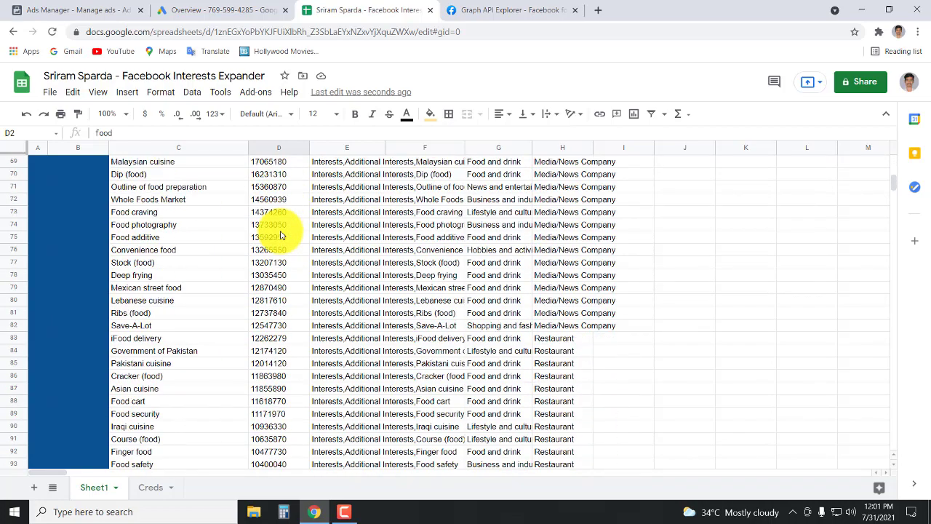
{"action": "scroll", "coordinate": [282, 235], "scroll_direction": "down", "scroll_amount": 20}
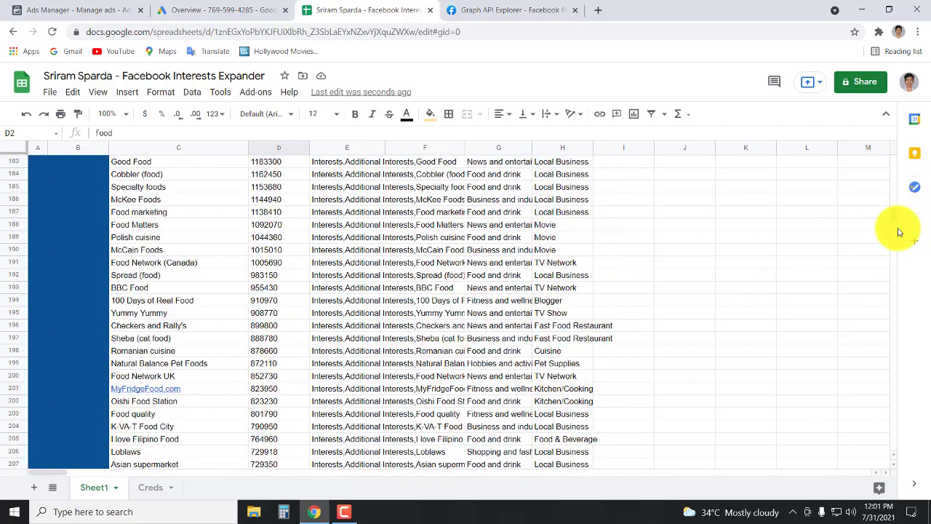
{"action": "left_click_drag", "start_coordinate": [896, 207], "coordinate": [904, 125]}
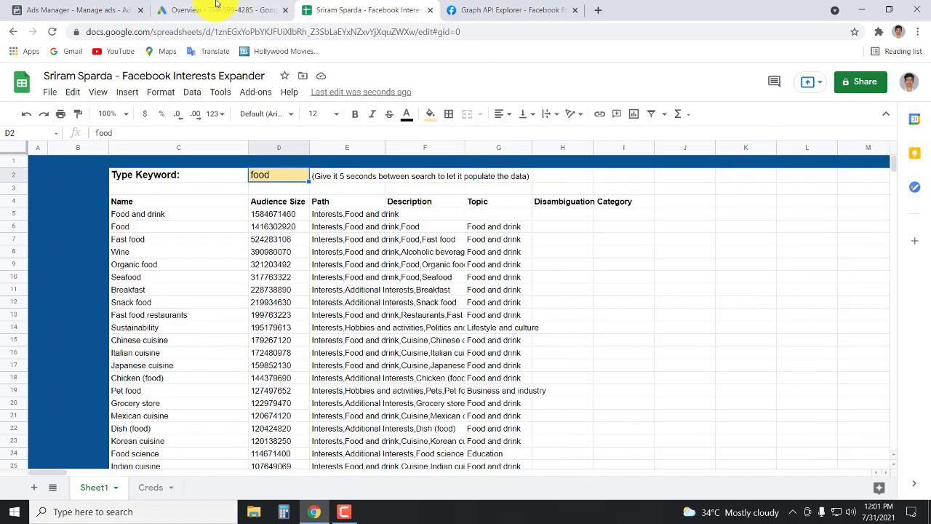
Step: Switch to Ads Manager, open the New ad set for editing, and search its detailed targeting for "food"
{"action": "left_click", "coordinate": [47, 9]}
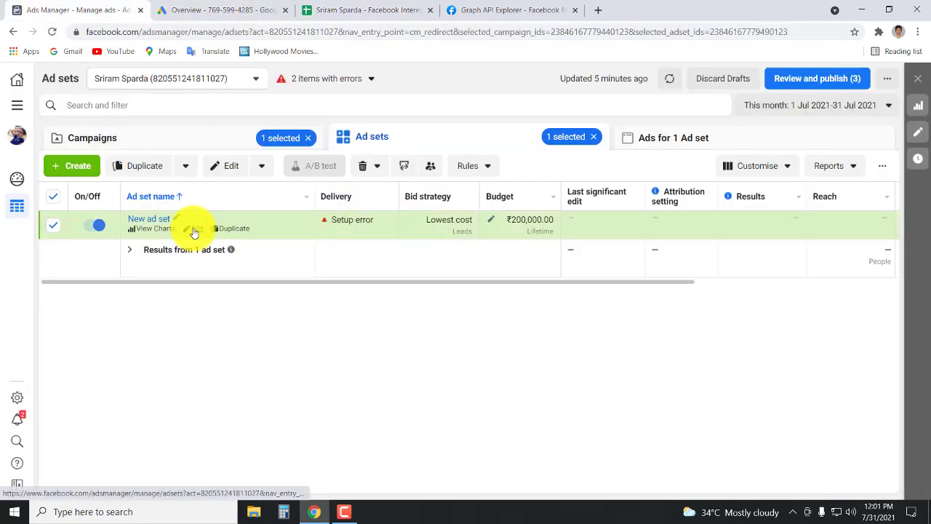
{"action": "left_click", "coordinate": [194, 232]}
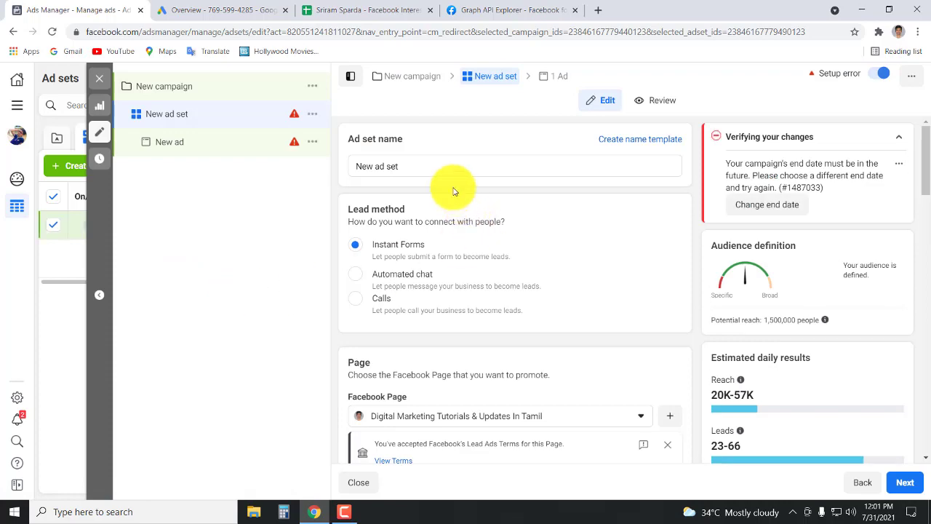
{"action": "scroll", "coordinate": [465, 291], "scroll_direction": "down", "scroll_amount": 3}
{"action": "scroll", "coordinate": [475, 322], "scroll_direction": "down", "scroll_amount": 9}
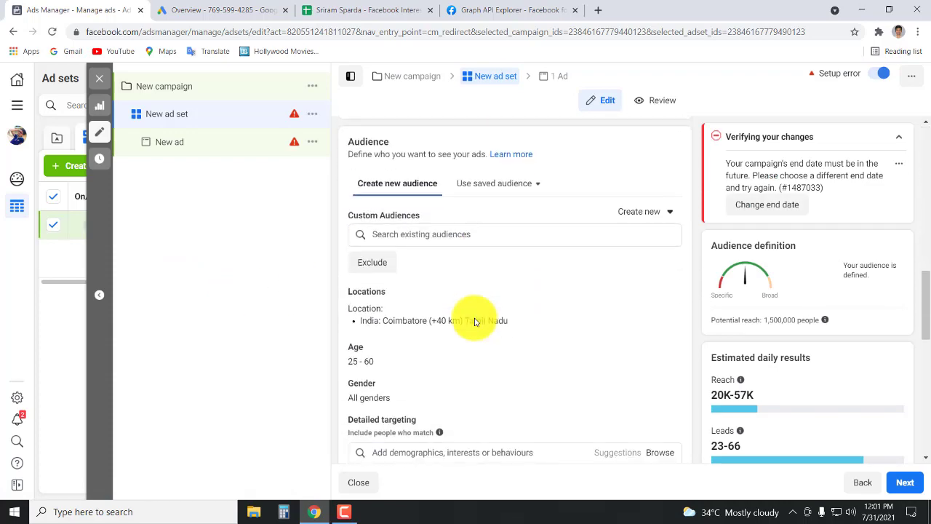
{"action": "left_click", "coordinate": [401, 271]}
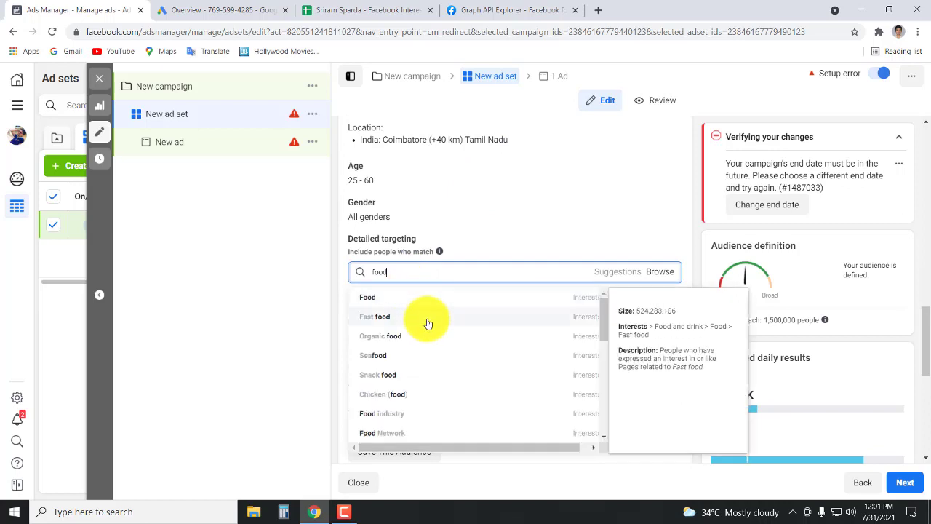
Step: Examine the full list of detailed targeting suggestions for "food" to compare it with the spreadsheet's interests
{"action": "scroll", "coordinate": [426, 327], "scroll_direction": "down", "scroll_amount": 5}
{"action": "scroll", "coordinate": [432, 361], "scroll_direction": "down", "scroll_amount": 6}
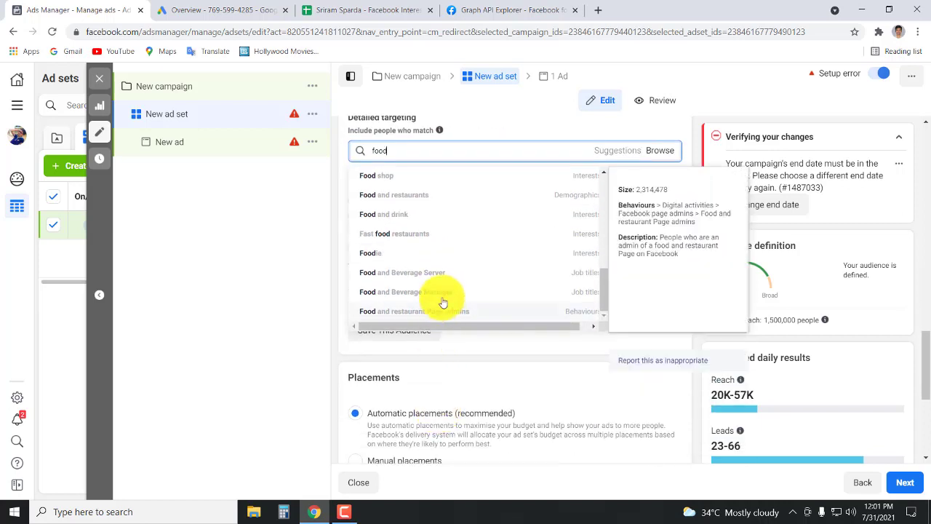
{"action": "scroll", "coordinate": [430, 259], "scroll_direction": "up", "scroll_amount": 3}
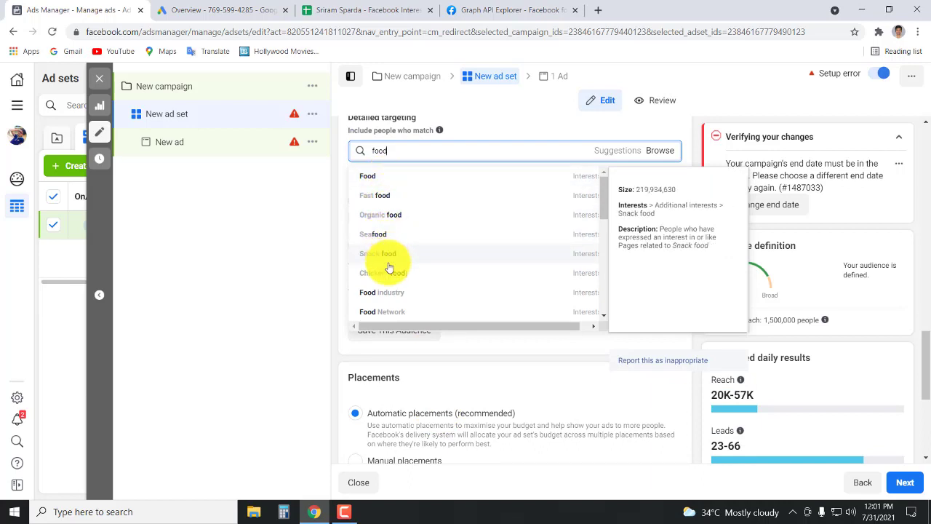
{"action": "scroll", "coordinate": [389, 310], "scroll_direction": "down", "scroll_amount": 3}
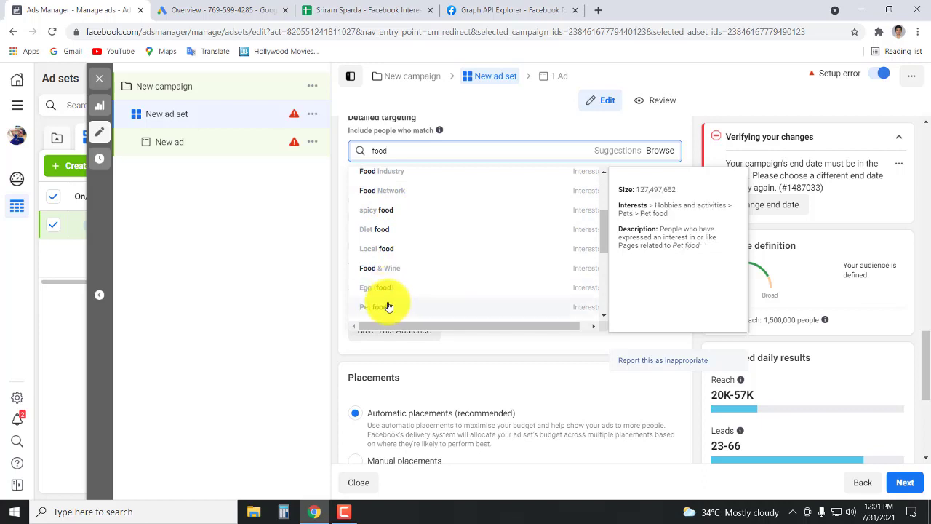
{"action": "scroll", "coordinate": [386, 305], "scroll_direction": "down", "scroll_amount": 3}
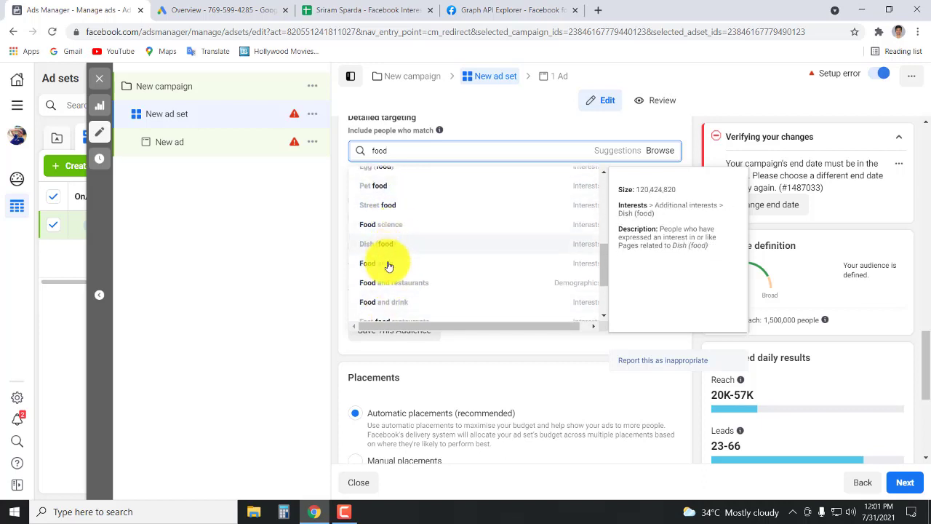
{"action": "scroll", "coordinate": [391, 308], "scroll_direction": "down", "scroll_amount": 1}
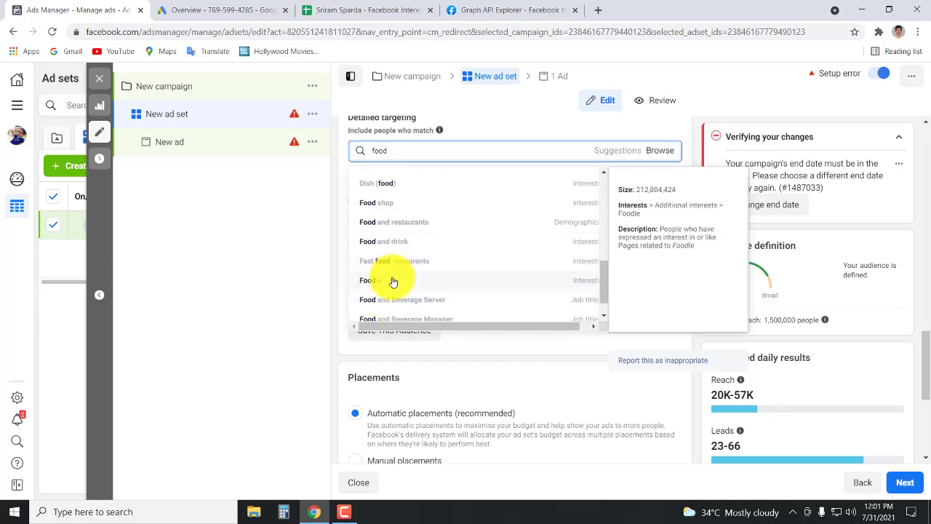
{"action": "scroll", "coordinate": [407, 312], "scroll_direction": "down", "scroll_amount": 1}
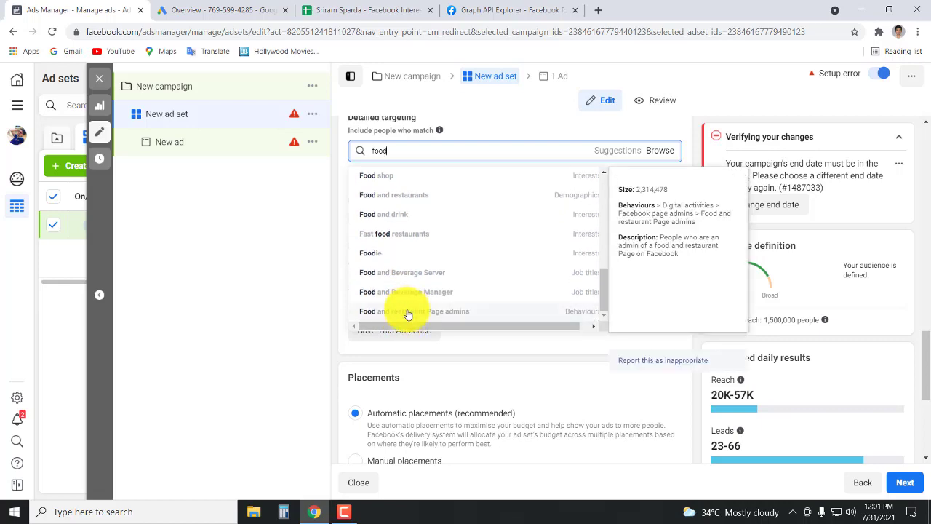
{"action": "scroll", "coordinate": [436, 318], "scroll_direction": "down", "scroll_amount": 1}
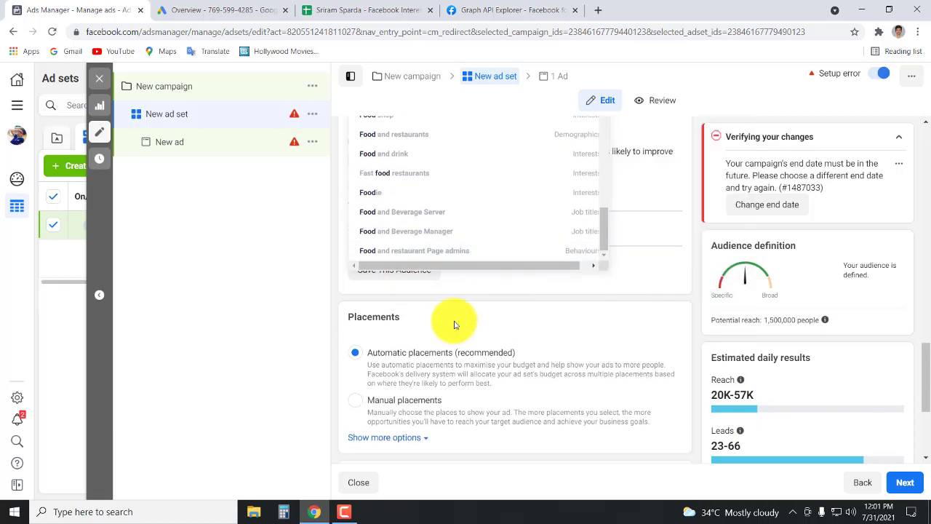
Step: Return to the interests spreadsheet and select all the interest names in C5:C432 to count them
{"action": "left_click", "coordinate": [384, 5]}
{"action": "scroll", "coordinate": [442, 269], "scroll_direction": "down", "scroll_amount": 2}
{"action": "scroll", "coordinate": [302, 273], "scroll_direction": "up", "scroll_amount": 2}
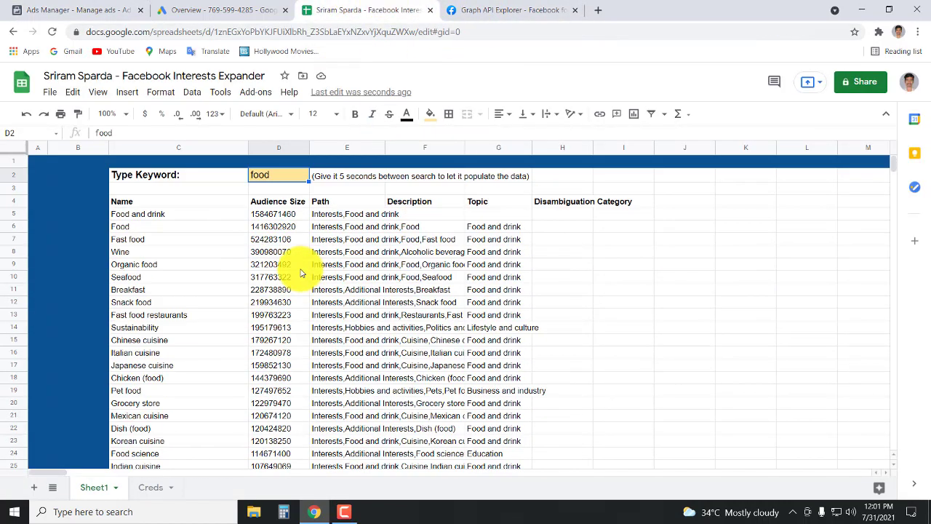
{"action": "left_click", "coordinate": [135, 213]}
{"action": "scroll", "coordinate": [156, 316], "scroll_direction": "down", "scroll_amount": 8}
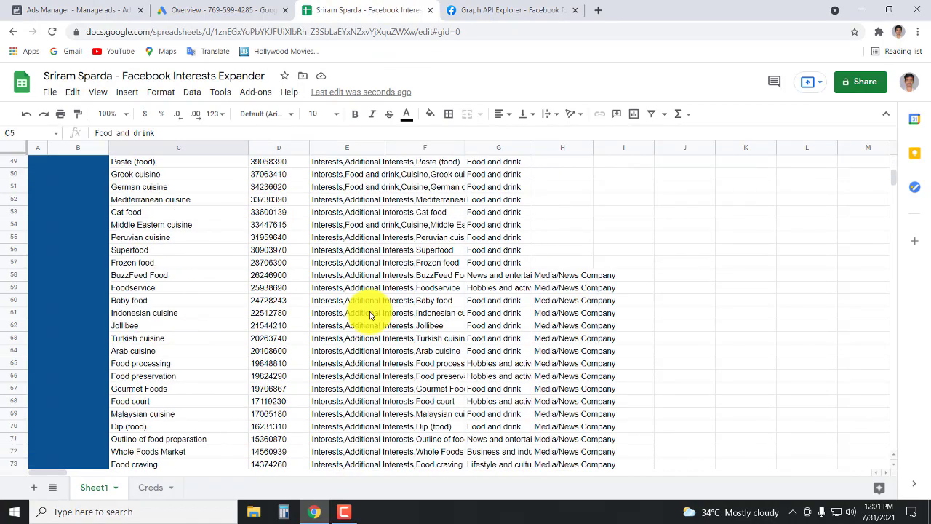
{"action": "left_click_drag", "start_coordinate": [893, 180], "coordinate": [870, 282]}
{"action": "left_click", "coordinate": [204, 414], "text": "shift"}
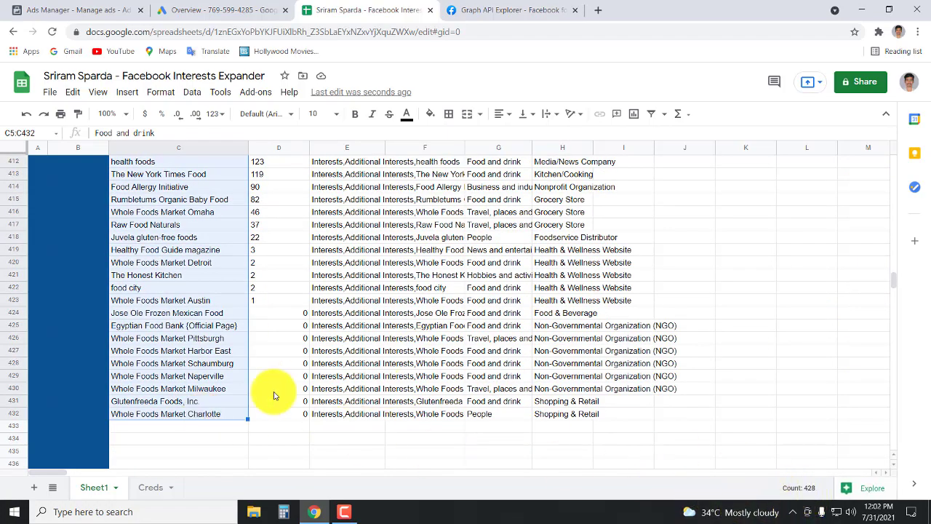
Step: Clear the selection and review individual interest names in the Name column, such as Chinese cuisine, Sustainability and Mexican cuisine
{"action": "scroll", "coordinate": [208, 380], "scroll_direction": "up", "scroll_amount": 18}
{"action": "scroll", "coordinate": [208, 383], "scroll_direction": "up", "scroll_amount": 20}
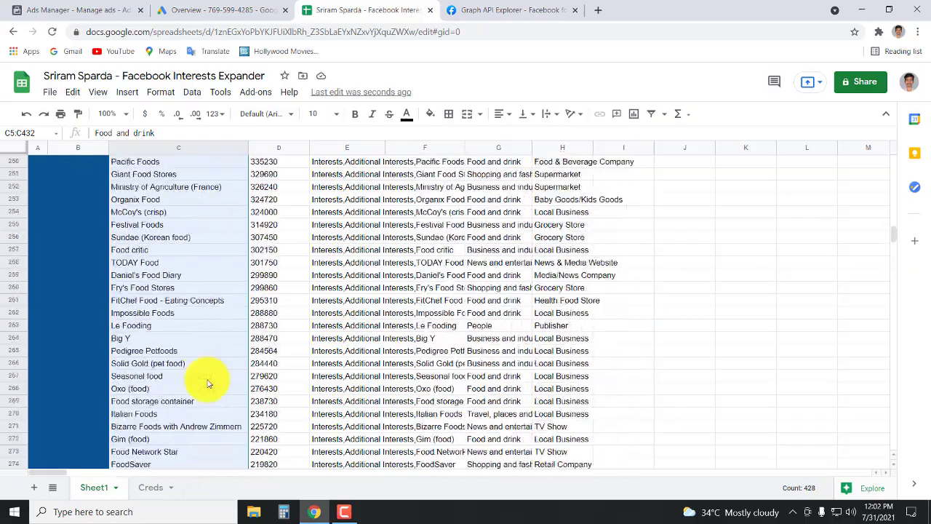
{"action": "scroll", "coordinate": [208, 382], "scroll_direction": "up", "scroll_amount": 18}
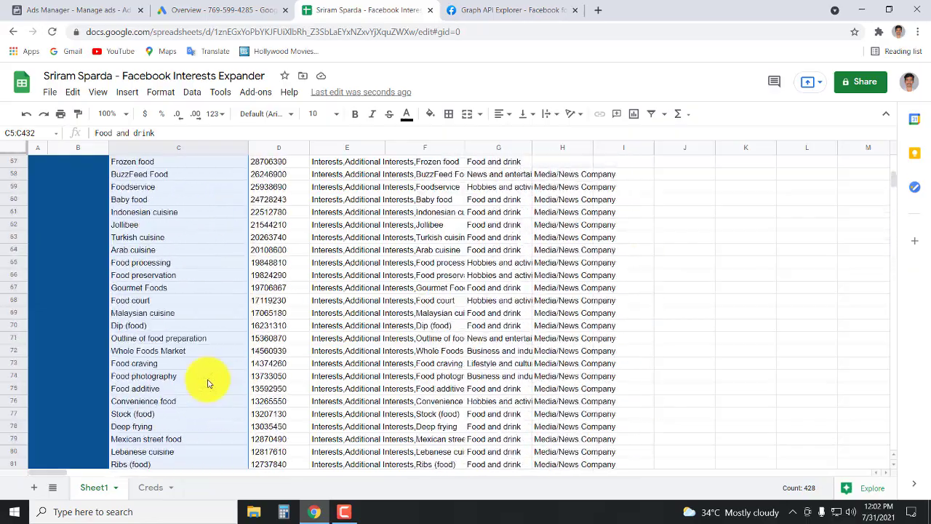
{"action": "left_click", "coordinate": [427, 403]}
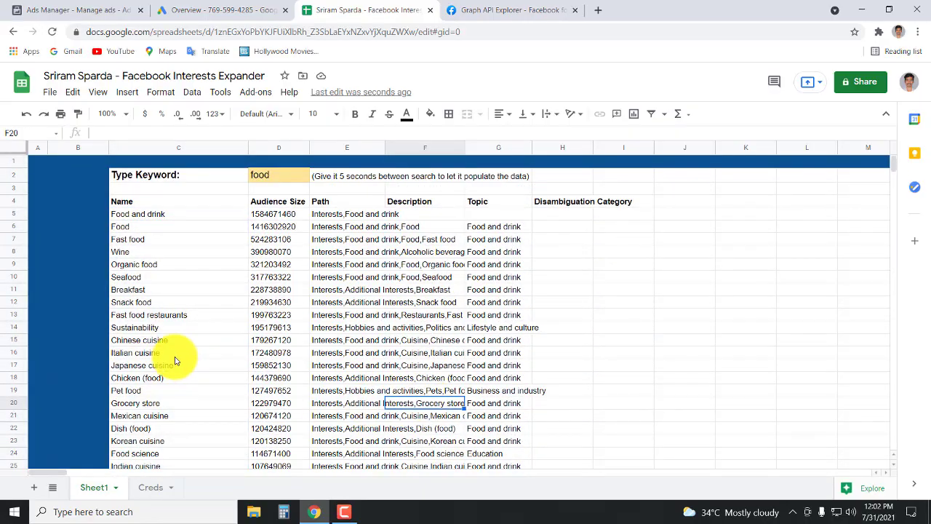
{"action": "left_click", "coordinate": [171, 353]}
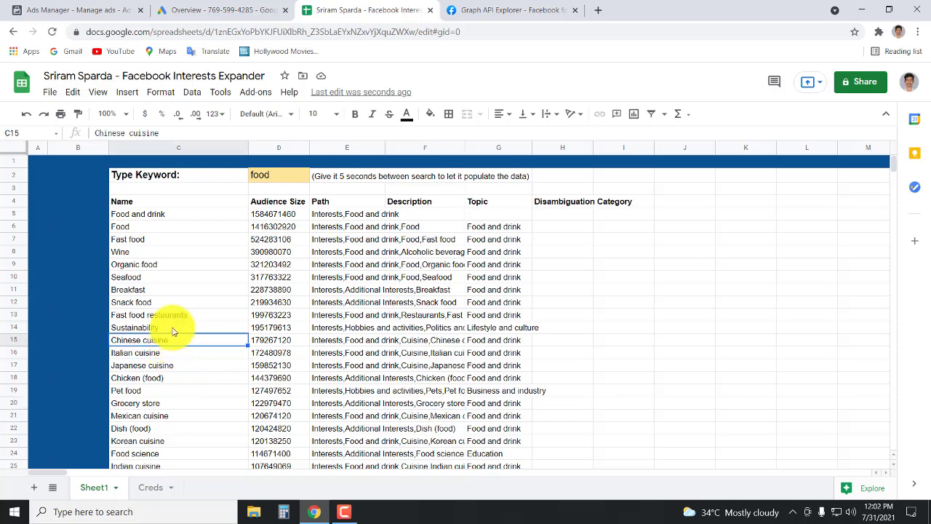
{"action": "left_click", "coordinate": [173, 329]}
{"action": "left_click", "coordinate": [175, 315]}
{"action": "left_click", "coordinate": [180, 419]}
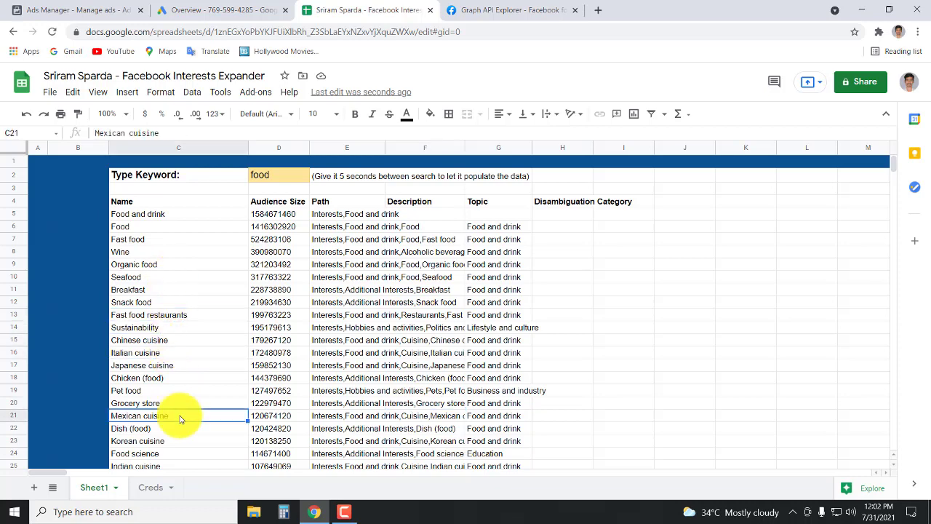
{"action": "scroll", "coordinate": [184, 407], "scroll_direction": "down", "scroll_amount": 14}
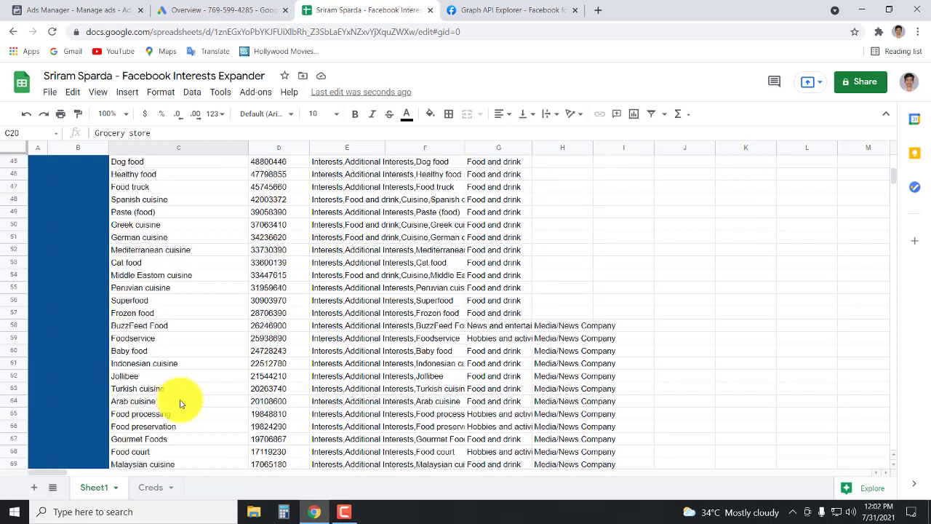
Step: Review the food interests' Audience Size, Path, Description and Topic columns in the spreadsheet
{"action": "scroll", "coordinate": [181, 406], "scroll_direction": "down", "scroll_amount": 8}
{"action": "scroll", "coordinate": [182, 405], "scroll_direction": "up", "scroll_amount": 20}
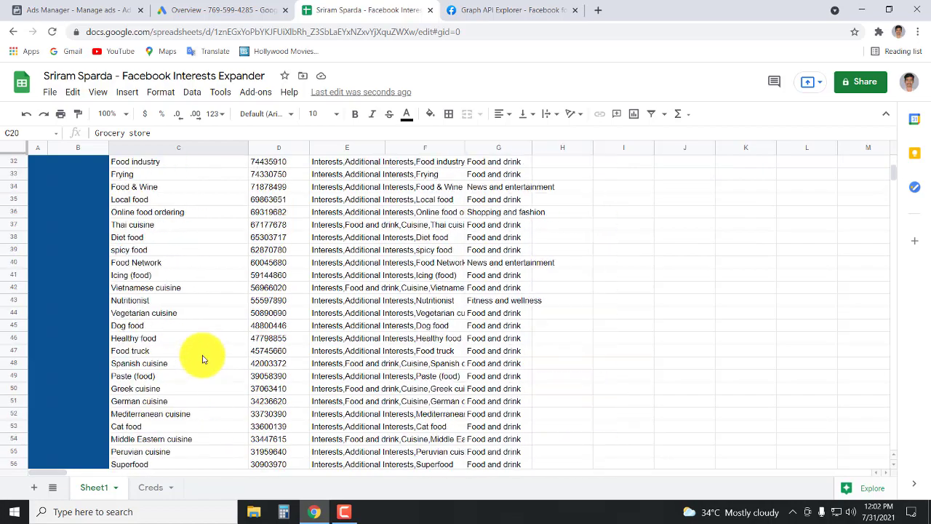
{"action": "left_click_drag", "start_coordinate": [279, 214], "coordinate": [291, 441]}
{"action": "left_click_drag", "start_coordinate": [347, 213], "coordinate": [349, 430]}
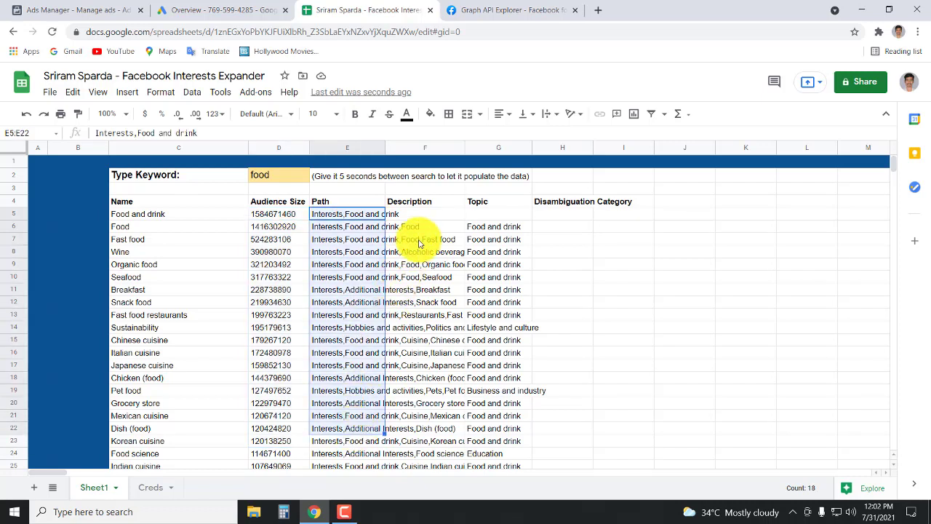
{"action": "left_click_drag", "start_coordinate": [416, 241], "coordinate": [434, 429]}
{"action": "left_click_drag", "start_coordinate": [498, 252], "coordinate": [505, 440]}
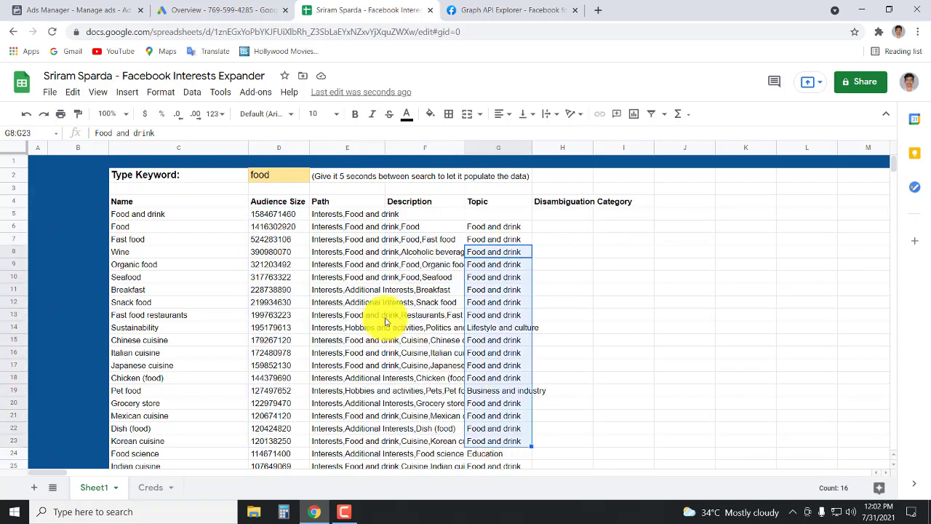
{"action": "left_click_drag", "start_coordinate": [349, 290], "coordinate": [347, 444]}
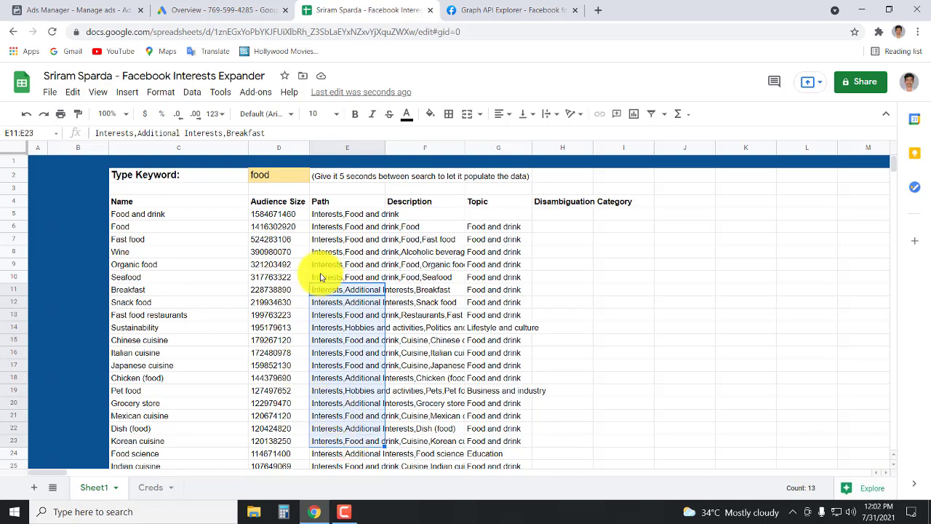
Step: Copy the interest name Peruvian cuisine from C55 and inspect its path in E55
{"action": "left_click", "coordinate": [161, 267]}
{"action": "scroll", "coordinate": [200, 355], "scroll_direction": "down", "scroll_amount": 10}
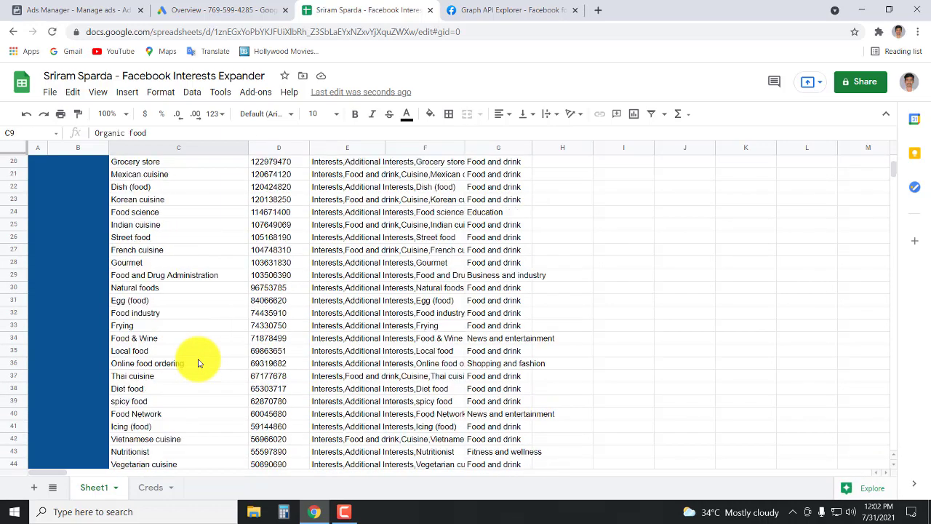
{"action": "left_click", "coordinate": [159, 442]}
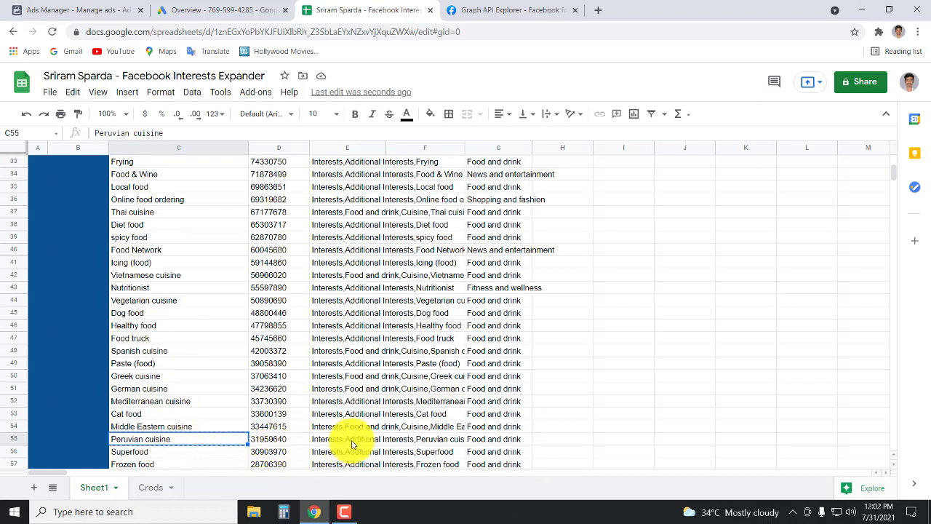
{"action": "key", "text": "ctrl+c"}
{"action": "left_click", "coordinate": [396, 440]}
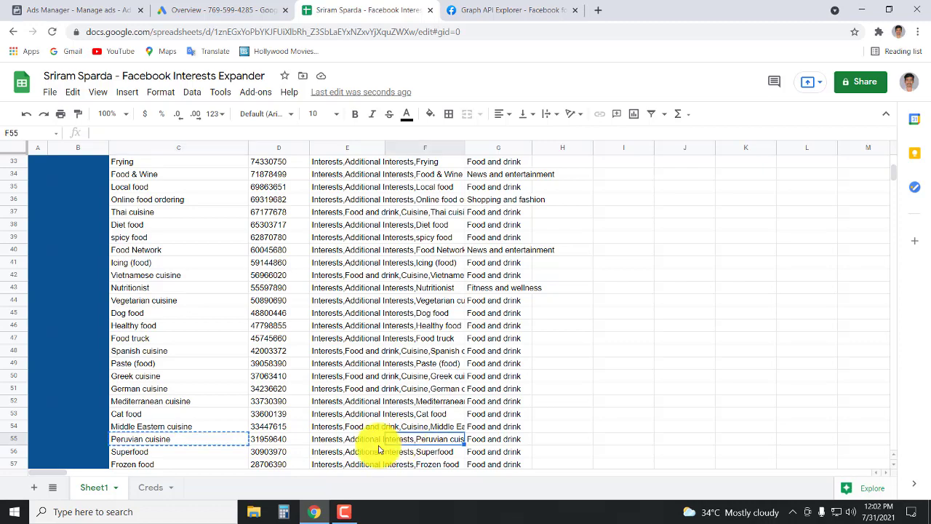
{"action": "left_click", "coordinate": [336, 441]}
{"action": "scroll", "coordinate": [333, 438], "scroll_direction": "up", "scroll_amount": 10}
{"action": "scroll", "coordinate": [332, 439], "scroll_direction": "down", "scroll_amount": 2}
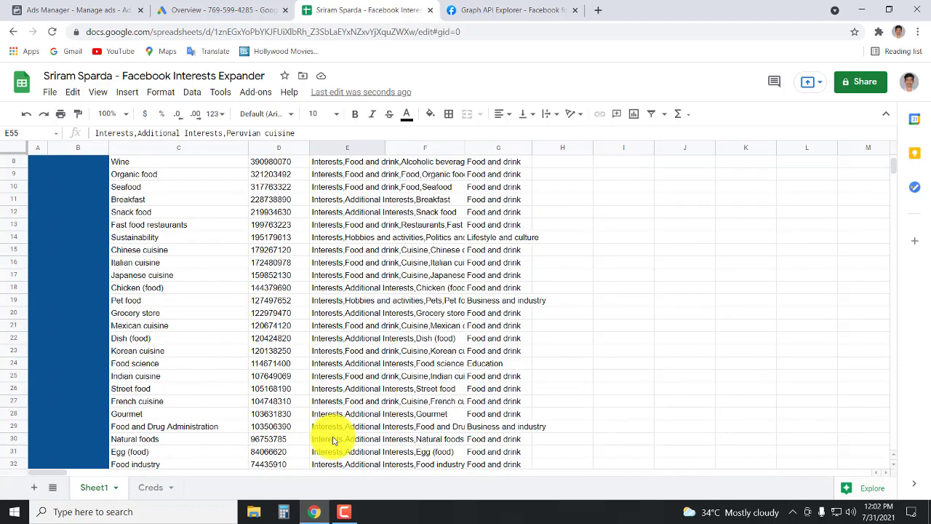
{"action": "scroll", "coordinate": [332, 439], "scroll_direction": "down", "scroll_amount": 10}
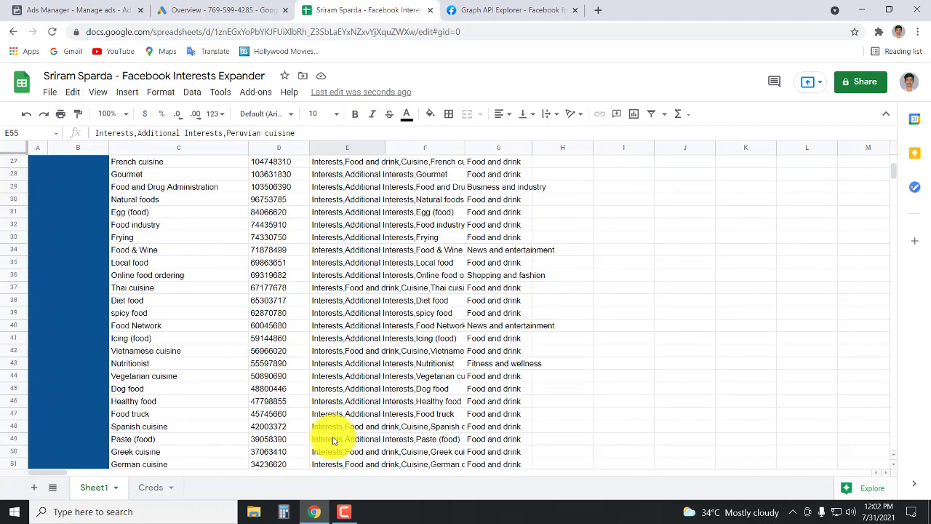
Step: Switch to Ads Manager and search the ad set's detailed targeting for "Peruvian cuisine"
{"action": "left_click", "coordinate": [76, 5]}
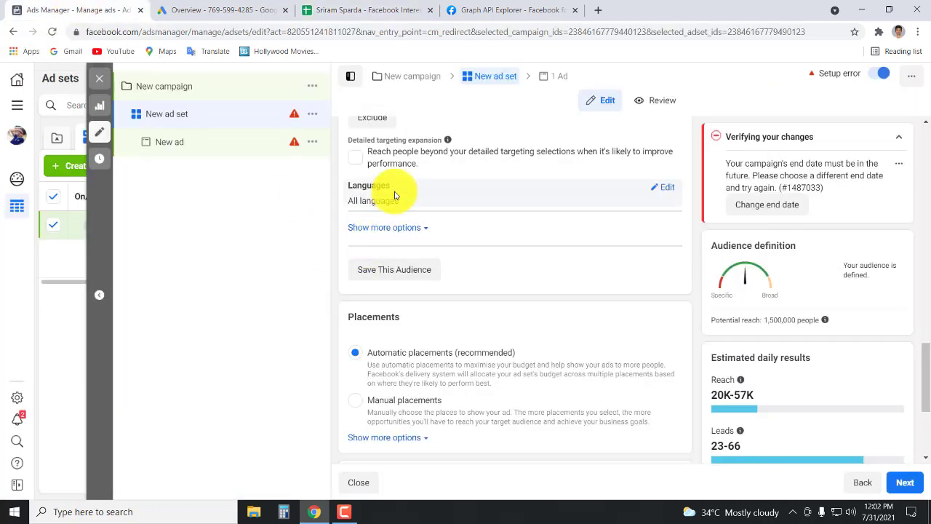
{"action": "left_click", "coordinate": [399, 216]}
{"action": "double_click", "coordinate": [386, 211]}
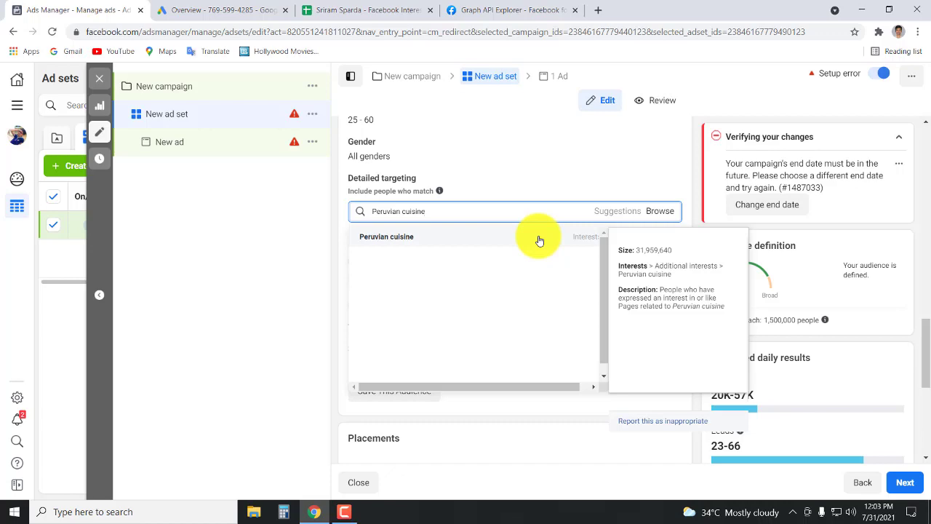
Step: Return to the interests spreadsheet and check the audience size and path of Peruvian cuisine in row 55
{"action": "left_click", "coordinate": [367, 7]}
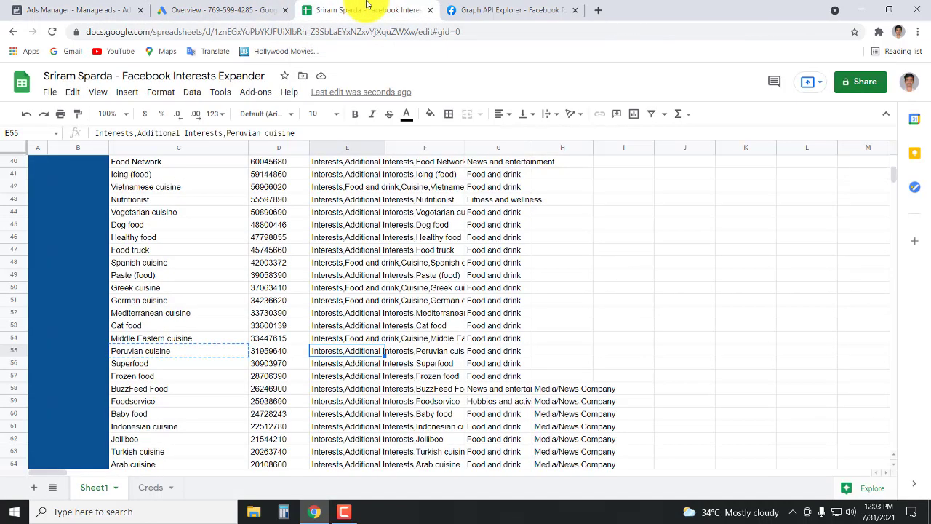
{"action": "left_click", "coordinate": [279, 353]}
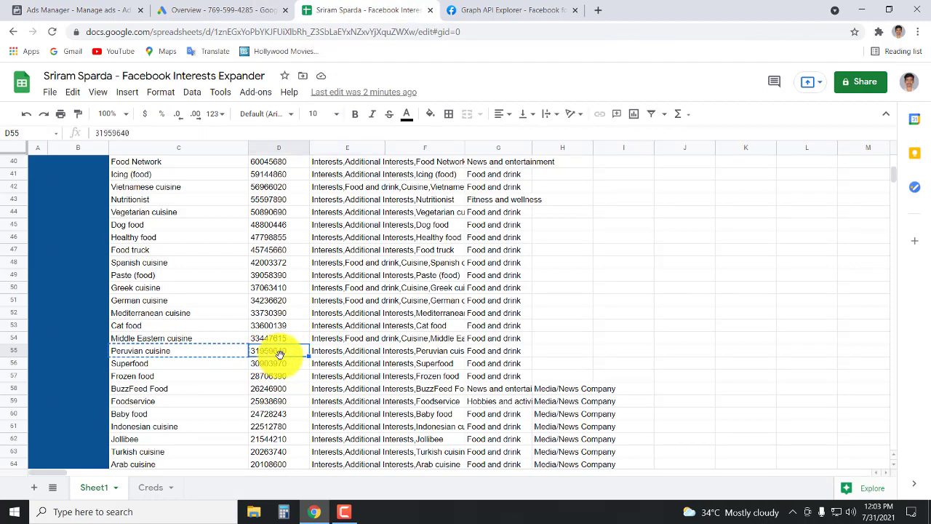
{"action": "left_click", "coordinate": [334, 356]}
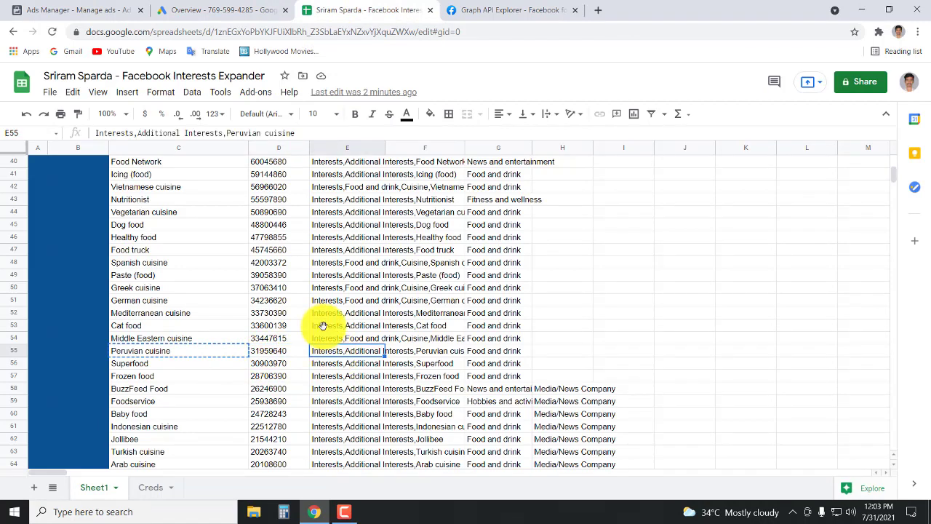
{"action": "left_click_drag", "start_coordinate": [203, 136], "coordinate": [294, 136]}
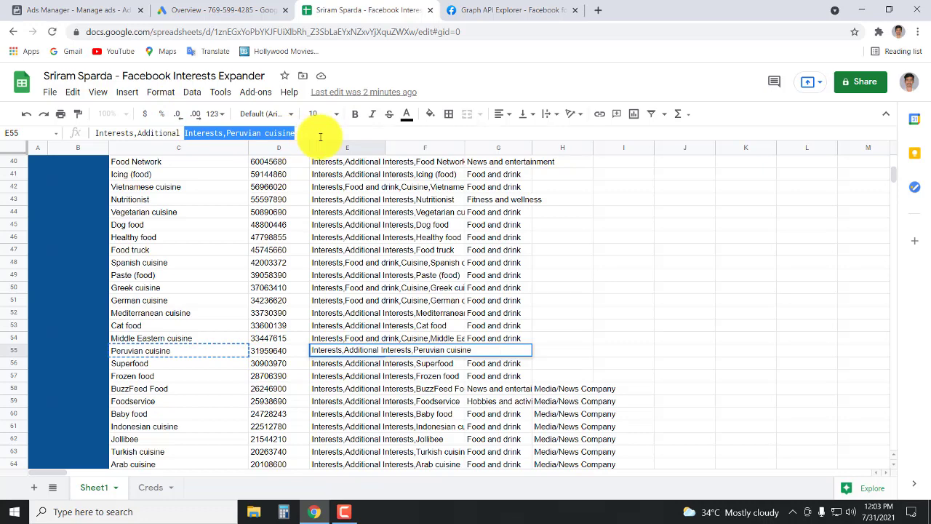
Step: Fit the Path column's width to its contents and review the full path of Peruvian cuisine
{"action": "double_click", "coordinate": [382, 146]}
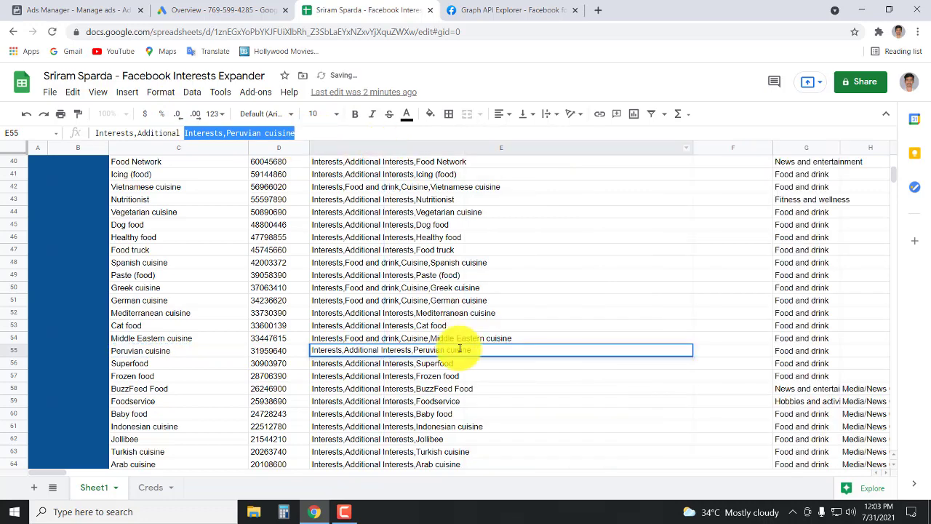
{"action": "left_click", "coordinate": [422, 374]}
{"action": "left_click", "coordinate": [397, 350]}
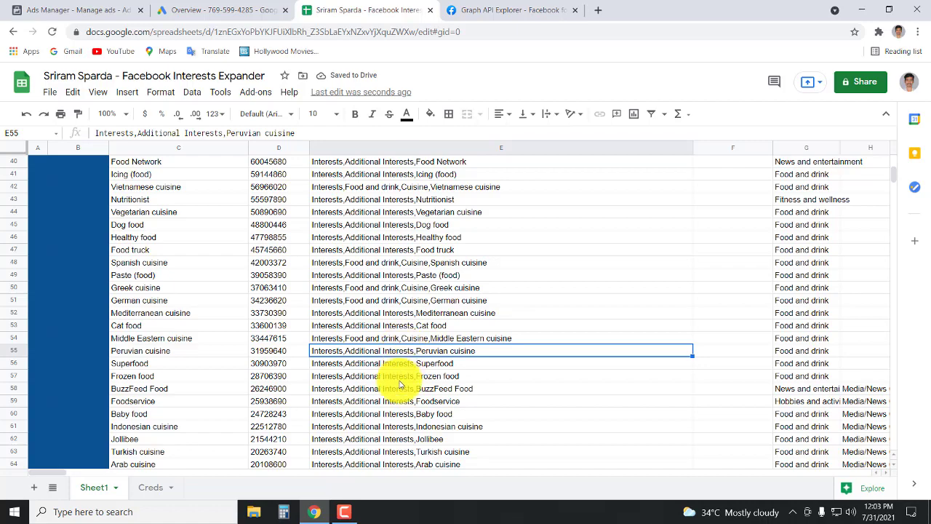
{"action": "left_click", "coordinate": [275, 351]}
{"action": "scroll", "coordinate": [279, 355], "scroll_direction": "up", "scroll_amount": 3}
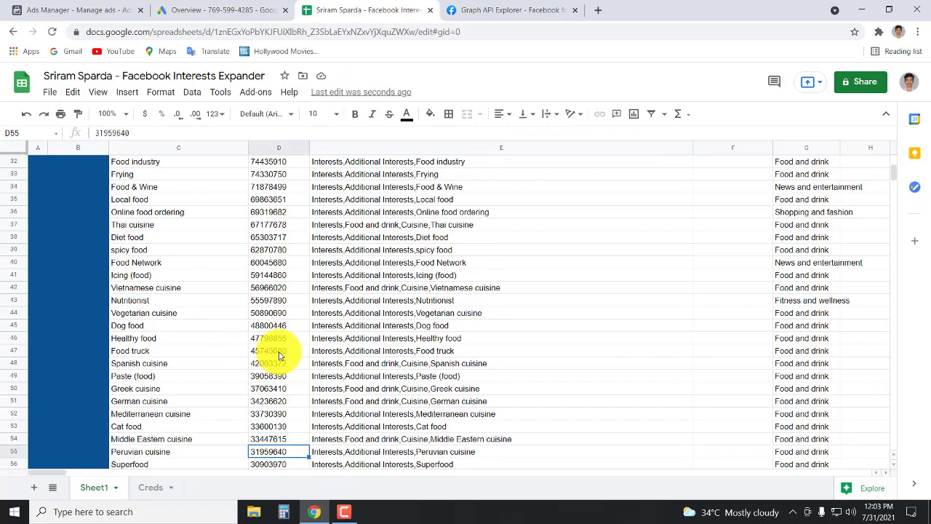
{"action": "scroll", "coordinate": [278, 355], "scroll_direction": "up", "scroll_amount": 10}
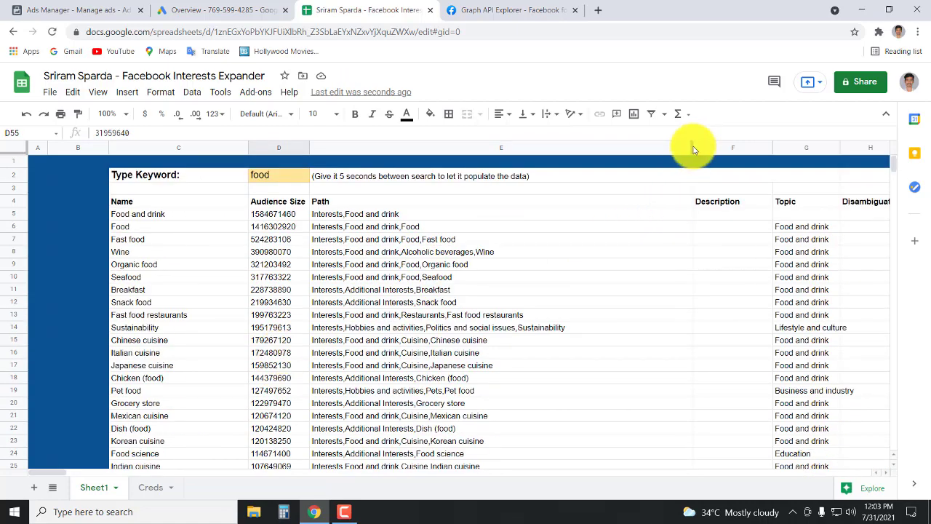
Step: Narrow the Path column E so the Description, Topic and Disambiguation Category columns fit in view, and browse the listed paths
{"action": "left_click_drag", "start_coordinate": [693, 150], "coordinate": [417, 180]}
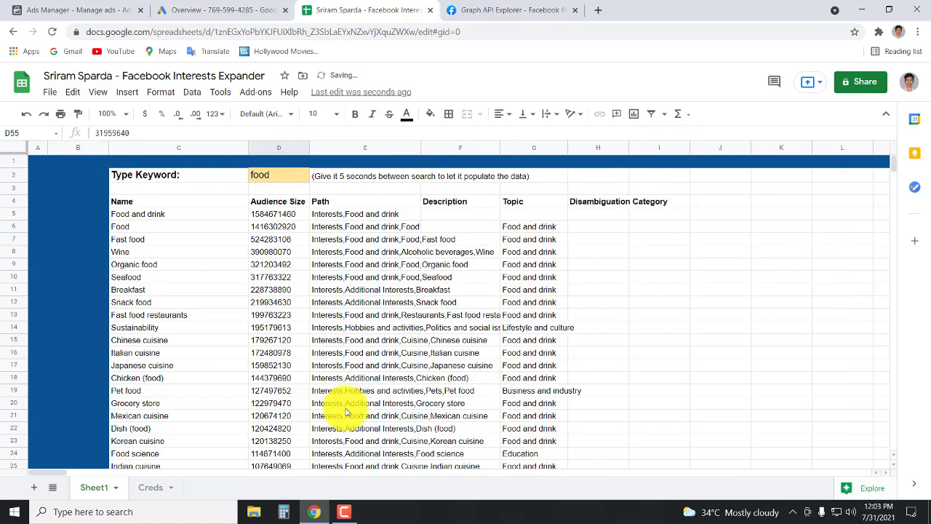
{"action": "scroll", "coordinate": [211, 391], "scroll_direction": "down", "scroll_amount": 10}
{"action": "scroll", "coordinate": [351, 369], "scroll_direction": "up", "scroll_amount": 6}
{"action": "left_click", "coordinate": [354, 365]}
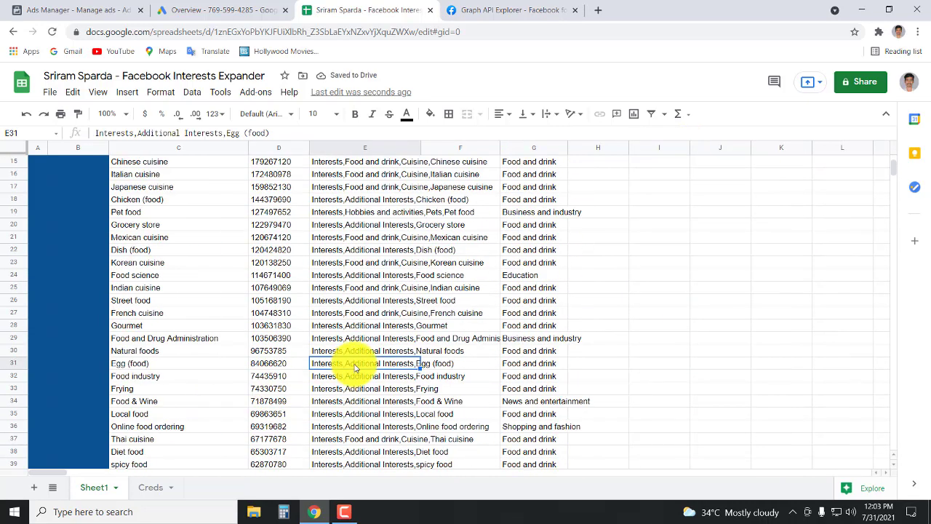
Step: Search the sheet for "japa" to find Japanese-related interests, and clear the search
{"action": "key", "text": "ctrl+f"}
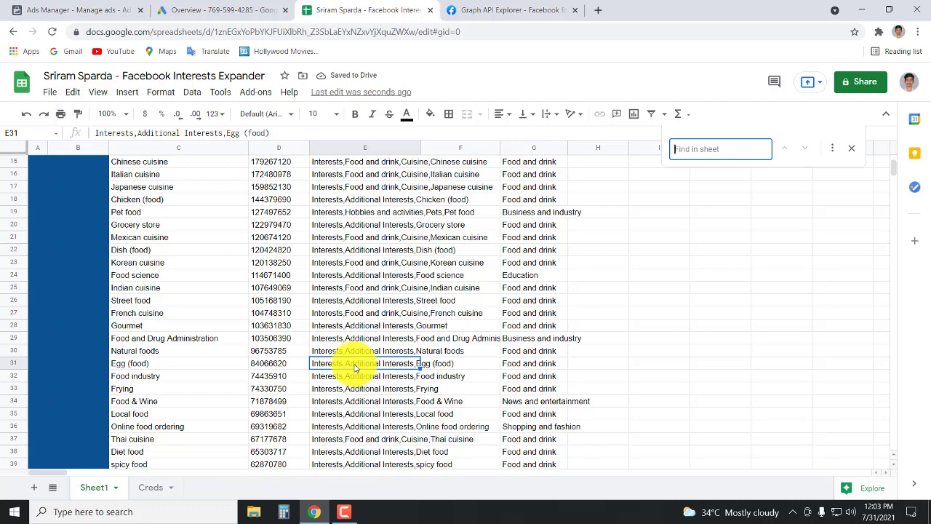
{"action": "type", "text": "japa"}
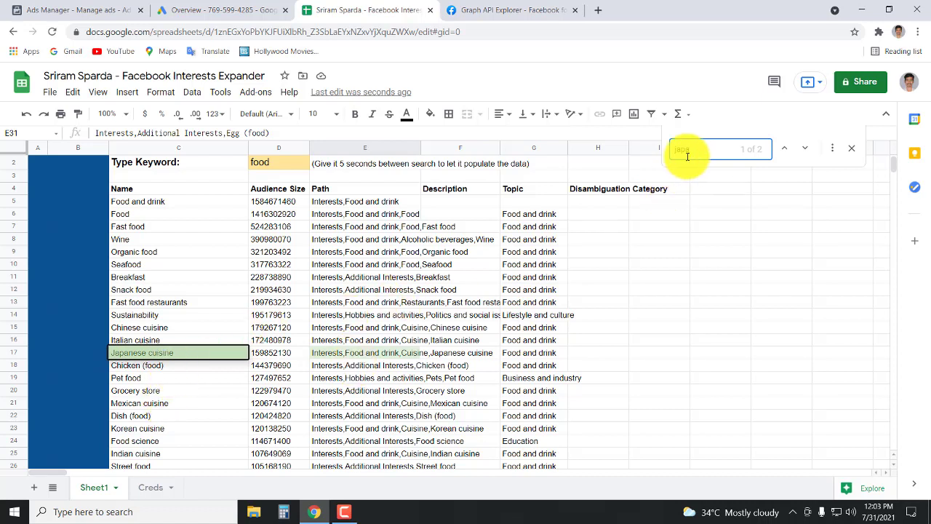
{"action": "key", "text": "BackSpace"}
{"action": "key", "text": "BackSpace"}
{"action": "key", "text": "BackSpace"}
{"action": "key", "text": "BackSpace"}
{"action": "left_click", "coordinate": [611, 316]}
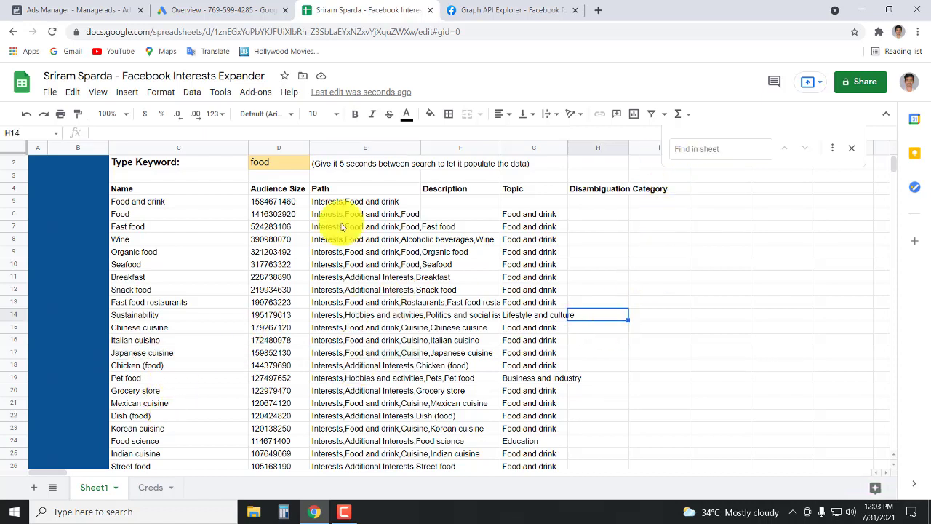
Step: Set the search keyword in D2 to "sports" and close the find bar
{"action": "left_click", "coordinate": [284, 167]}
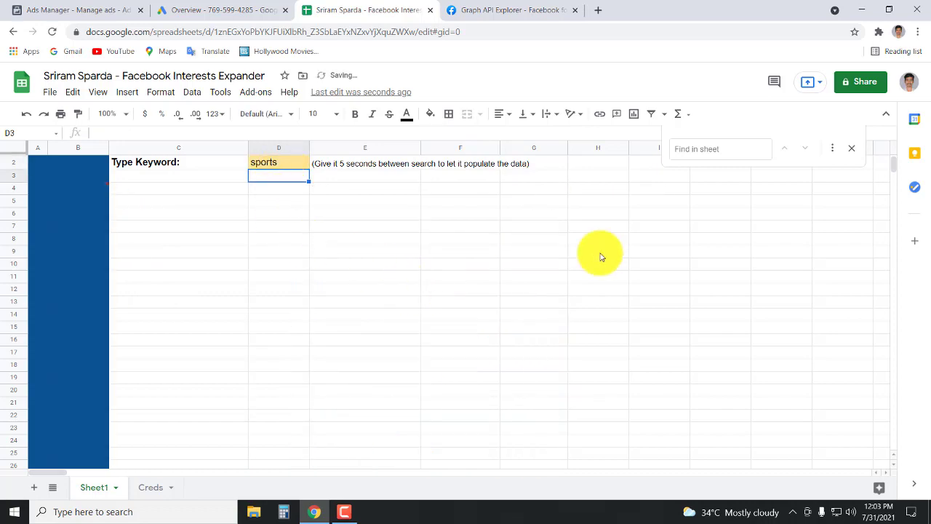
{"action": "left_click", "coordinate": [861, 150]}
Step: Browse the sports interests and copy the name Checking (ice hockey) from C210
{"action": "scroll", "coordinate": [250, 328], "scroll_direction": "down", "scroll_amount": 5}
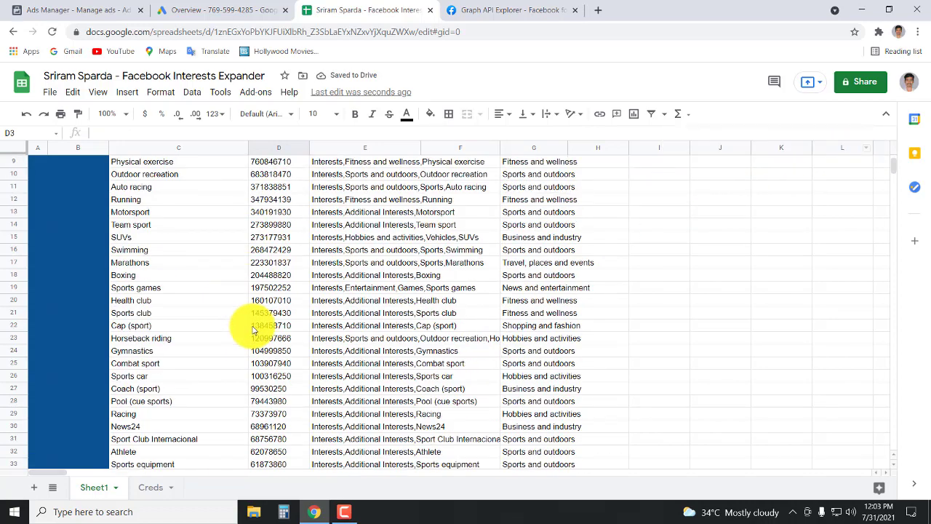
{"action": "scroll", "coordinate": [254, 331], "scroll_direction": "down", "scroll_amount": 20}
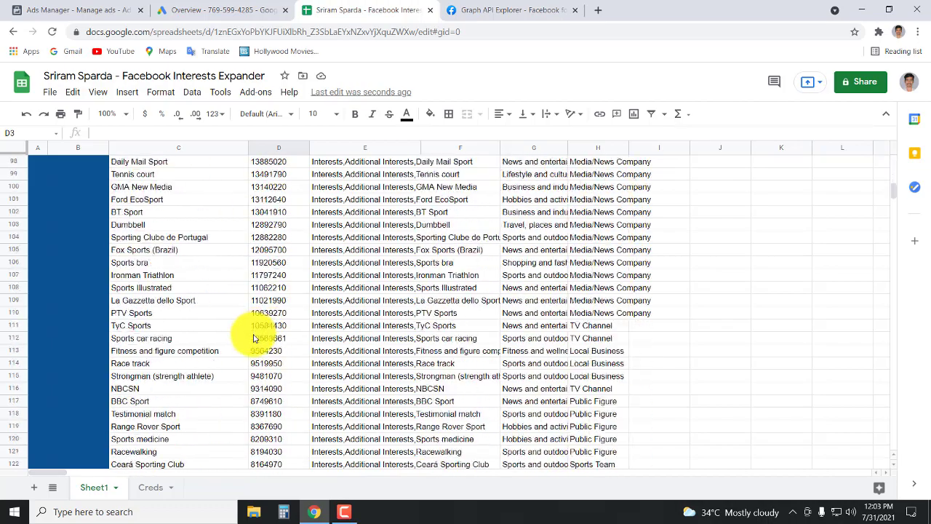
{"action": "scroll", "coordinate": [254, 338], "scroll_direction": "down", "scroll_amount": 17}
{"action": "left_click", "coordinate": [189, 376]}
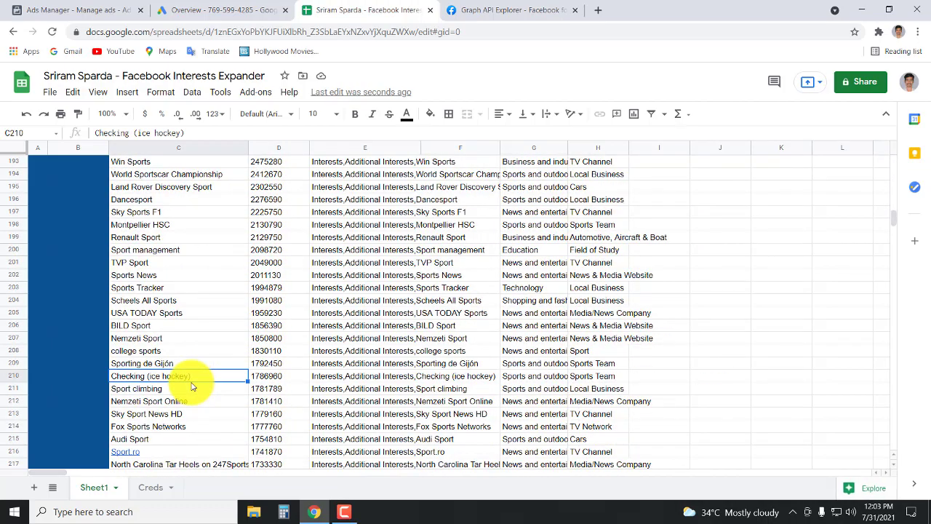
Step: Switch to Ads Manager, search the detailed targeting for "Checking (ice hockey)" and add that interest to the ad set
{"action": "left_click", "coordinate": [80, 11]}
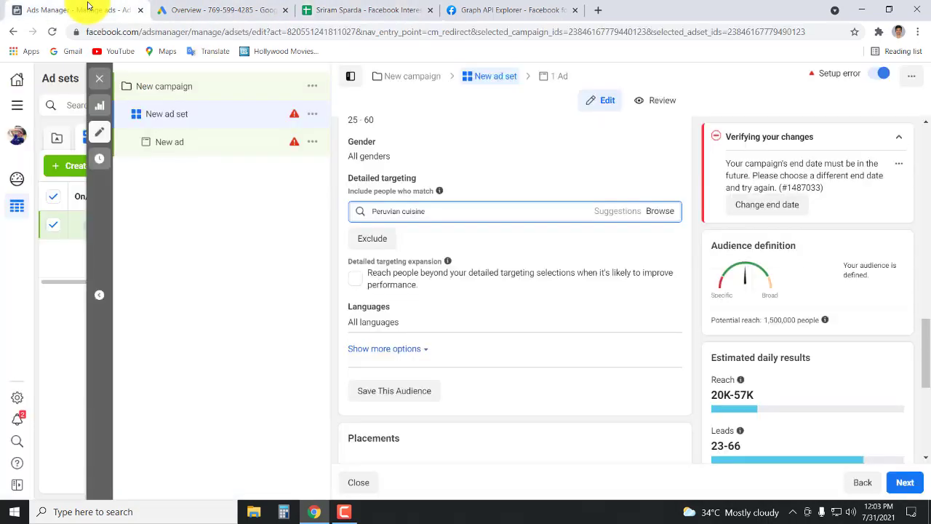
{"action": "left_click_drag", "start_coordinate": [425, 211], "coordinate": [378, 213]}
{"action": "key", "text": "BackSpace"}
{"action": "type", "text": "Checking (ice hockey)"}
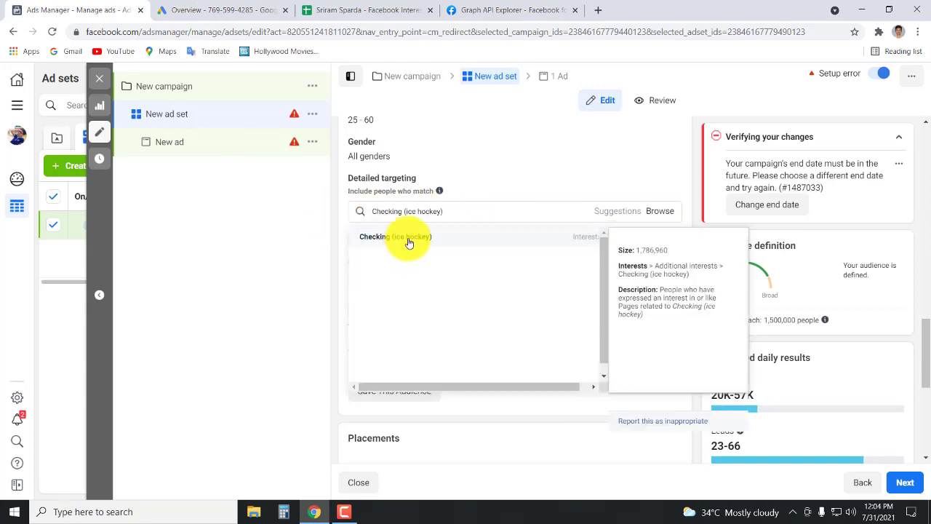
{"action": "key", "text": "Return"}
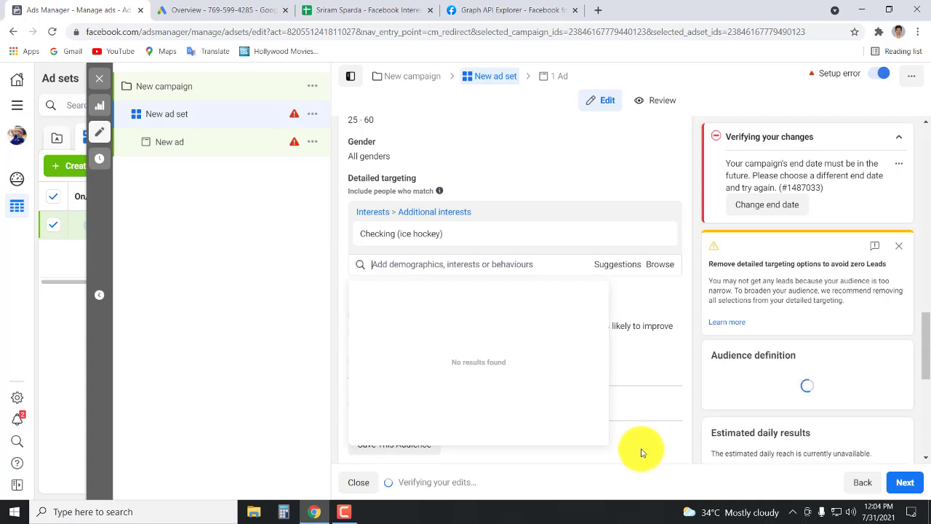
{"action": "left_click", "coordinate": [662, 234]}
{"action": "left_click", "coordinate": [512, 9]}
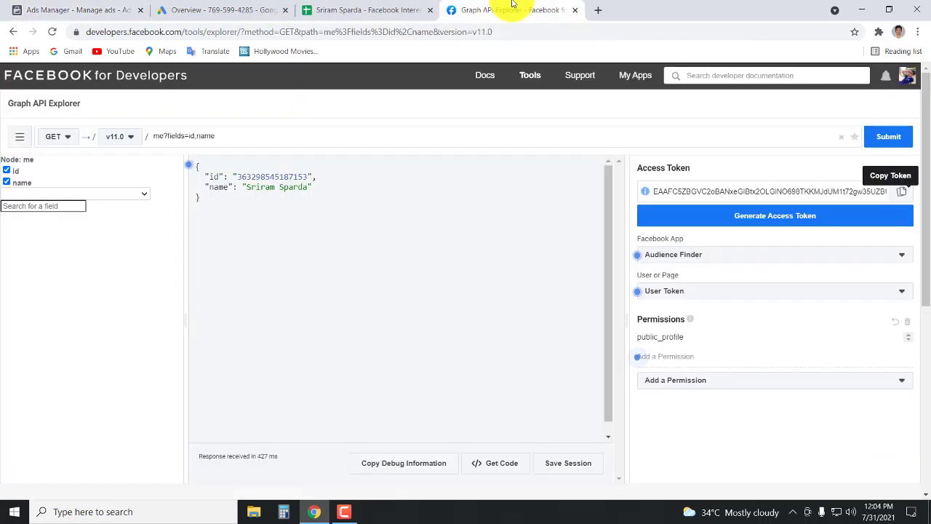
{"action": "left_click", "coordinate": [386, 9]}
{"action": "left_click", "coordinate": [225, 10]}
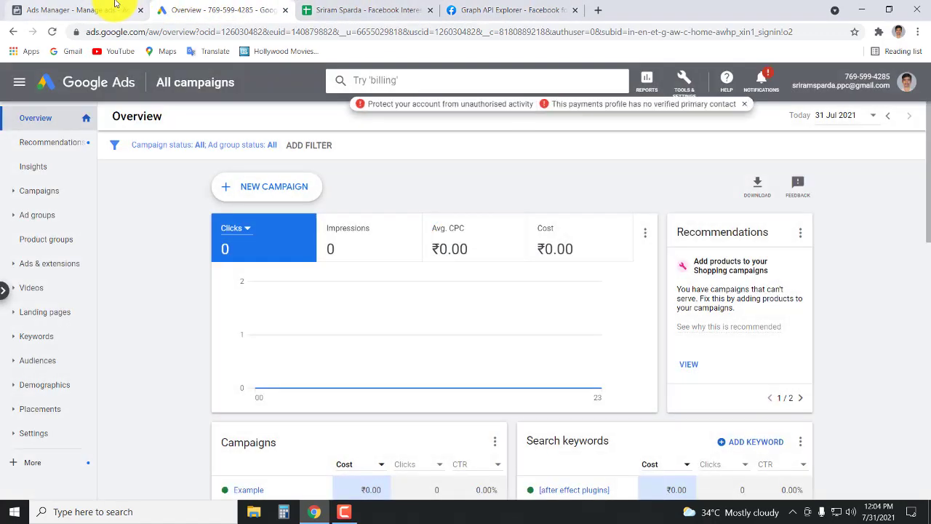
{"action": "left_click", "coordinate": [109, 9]}
Step: Switch to the Facebook Interests Expander spreadsheet, try arbitrary text in the sheet search, and clear the search
{"action": "left_click", "coordinate": [351, 12]}
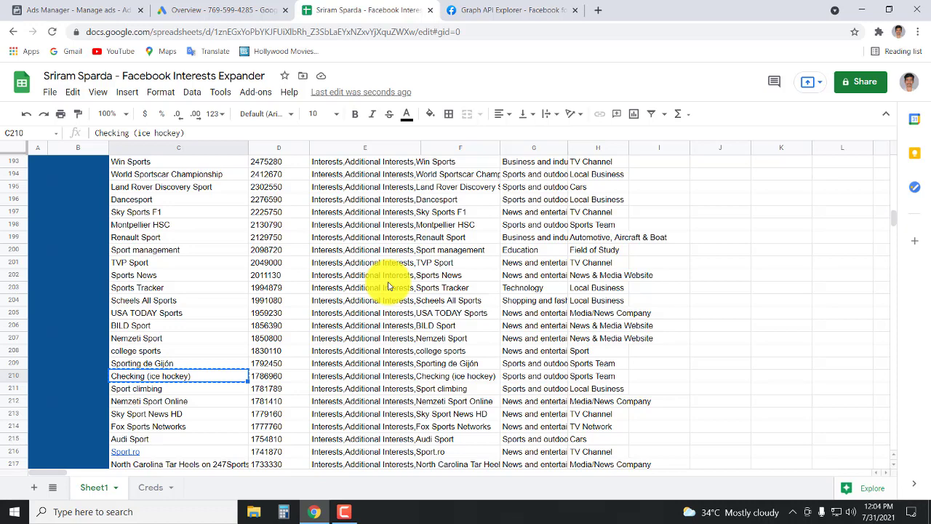
{"action": "key", "text": "ctrl+f"}
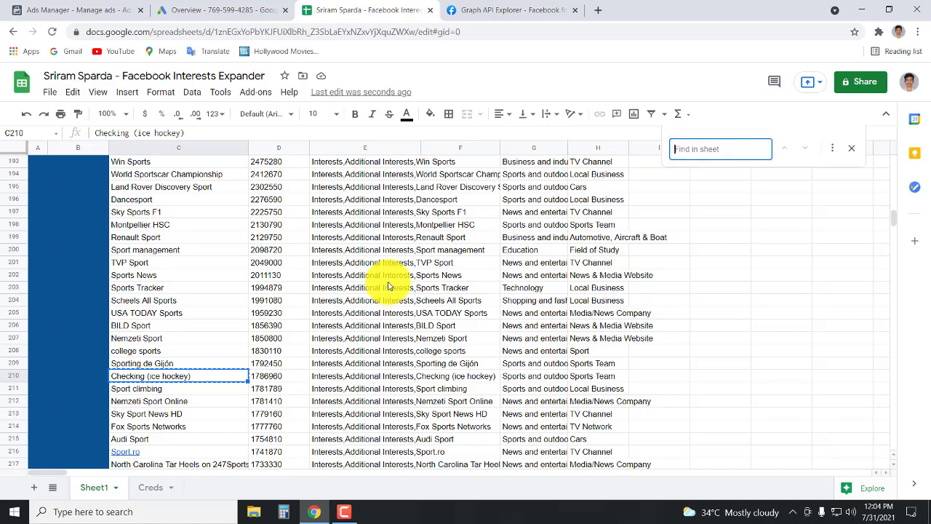
{"action": "type", "text": "hkjashfkjabhs"}
{"action": "key", "text": "BackSpace"}
{"action": "key", "text": "BackSpace"}
{"action": "key", "text": "BackSpace"}
{"action": "key", "text": "BackSpace"}
{"action": "key", "text": "BackSpace"}
{"action": "key", "text": "BackSpace"}
{"action": "key", "text": "BackSpace"}
{"action": "key", "text": "BackSpace"}
{"action": "key", "text": "BackSpace"}
{"action": "key", "text": "BackSpace"}
{"action": "key", "text": "BackSpace"}
{"action": "key", "text": "BackSpace"}
{"action": "key", "text": "BackSpace"}
{"action": "type", "text": "hkjashd"}
{"action": "key", "text": "BackSpace"}
{"action": "key", "text": "BackSpace"}
{"action": "key", "text": "BackSpace"}
{"action": "key", "text": "BackSpace"}
{"action": "key", "text": "BackSpace"}
{"action": "key", "text": "BackSpace"}
{"action": "key", "text": "BackSpace"}
{"action": "type", "text": "asdfkjasf"}
{"action": "key", "text": "BackSpace"}
{"action": "key", "text": "BackSpace"}
{"action": "key", "text": "BackSpace"}
{"action": "key", "text": "BackSpace"}
{"action": "key", "text": "BackSpace"}
{"action": "key", "text": "BackSpace"}
{"action": "key", "text": "BackSpace"}
{"action": "key", "text": "BackSpace"}
{"action": "key", "text": "BackSpace"}
{"action": "type", "text": "afkjasdfk"}
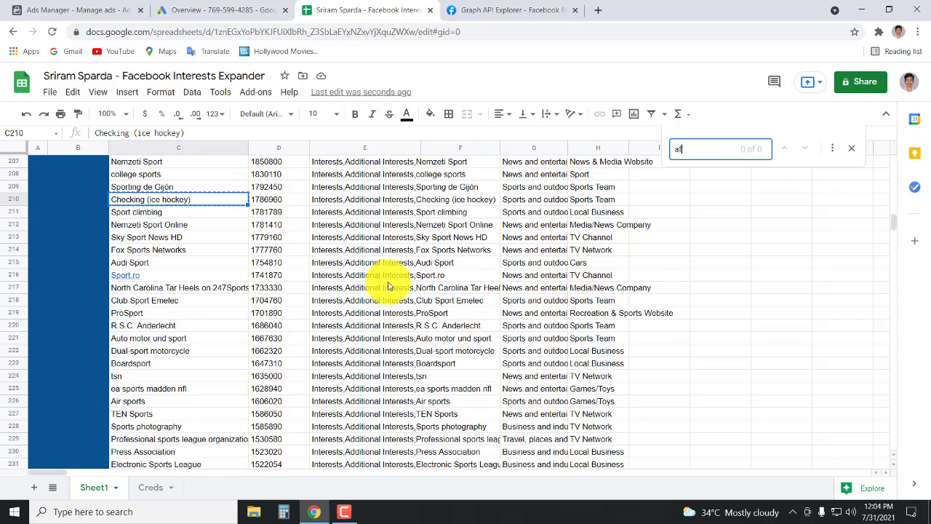
{"action": "scroll", "coordinate": [388, 287], "scroll_direction": "down", "scroll_amount": 6}
{"action": "key", "text": "BackSpace"}
{"action": "key", "text": "BackSpace"}
{"action": "key", "text": "BackSpace"}
{"action": "key", "text": "BackSpace"}
{"action": "key", "text": "BackSpace"}
{"action": "key", "text": "BackSpace"}
{"action": "key", "text": "BackSpace"}
{"action": "key", "text": "BackSpace"}
{"action": "key", "text": "BackSpace"}
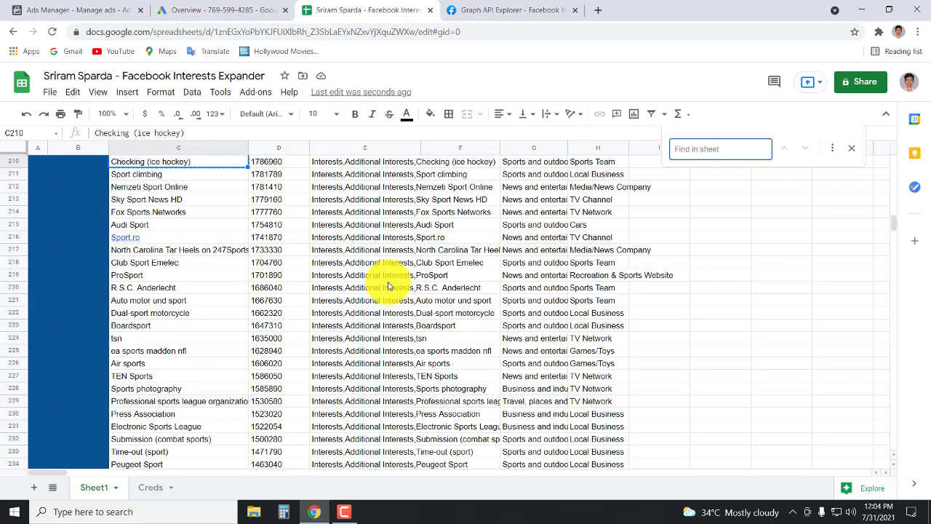
Step: Switch to Ads Manager and activate the ad set's detailed targeting search
{"action": "left_click", "coordinate": [82, 9]}
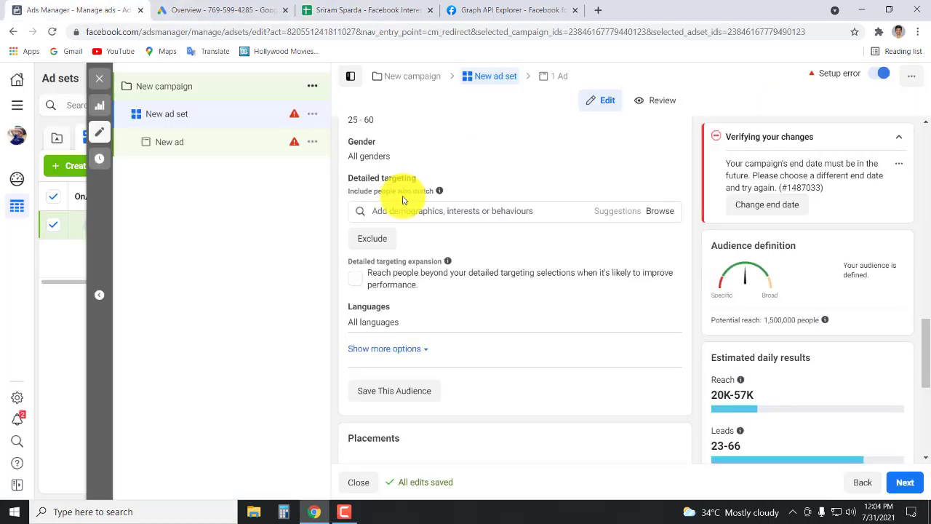
{"action": "left_click", "coordinate": [427, 210]}
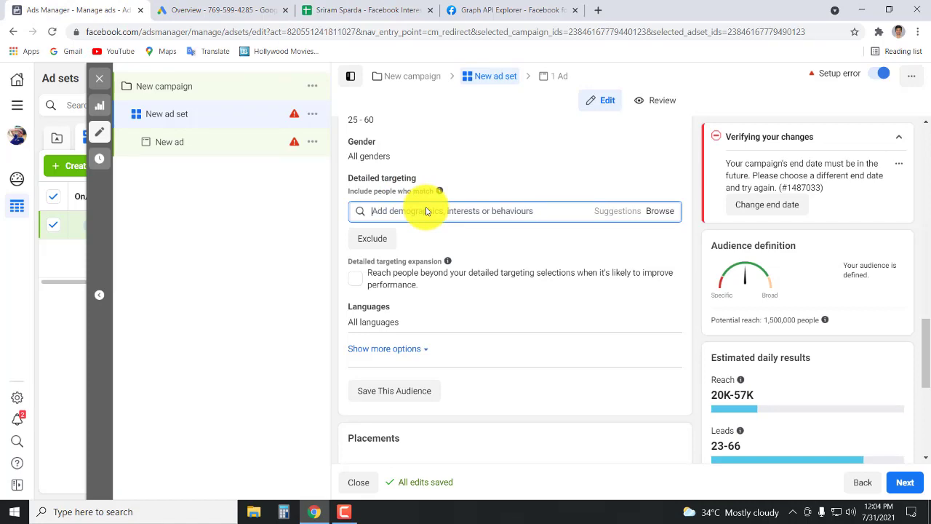
Step: Return to the interests spreadsheet and copy the Air sports entry in C226:E226 into a newly added sheet
{"action": "left_click", "coordinate": [364, 11]}
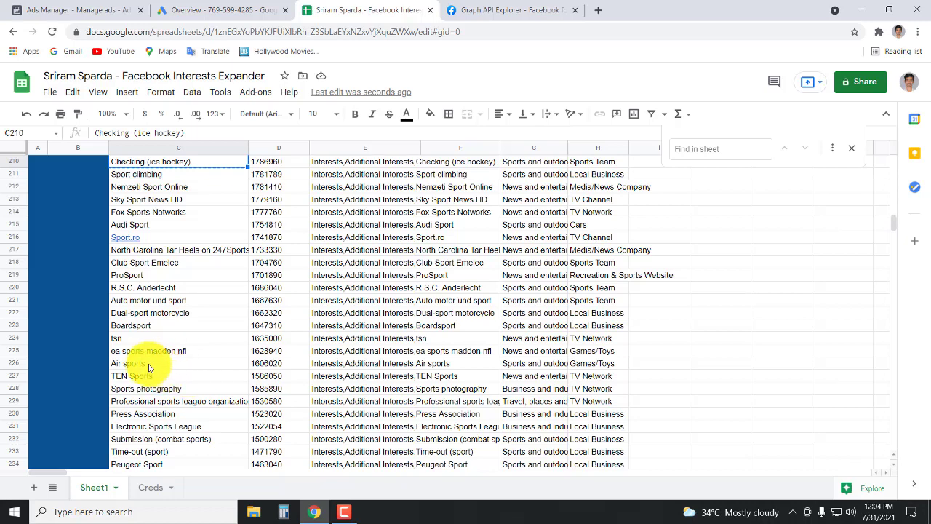
{"action": "left_click", "coordinate": [152, 363]}
{"action": "left_click", "coordinate": [382, 364], "text": "shift"}
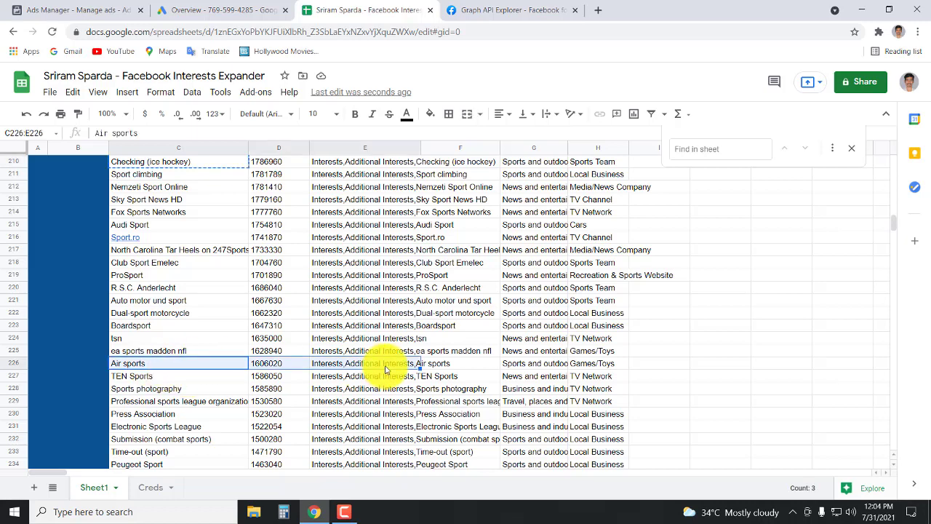
{"action": "left_click", "coordinate": [34, 487]}
{"action": "type", "text": "Air sports\t1900226\tInterests, Additional Interests, Air sports"}
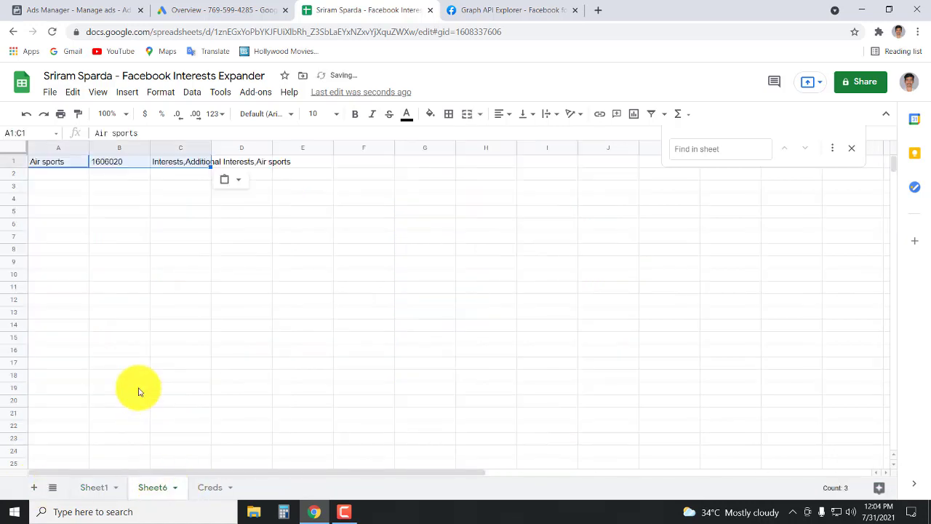
Step: Undo the pasted Air sports entry and delete the newly added sheet
{"action": "key", "text": "ctrl+z"}
{"action": "left_click", "coordinate": [157, 487]}
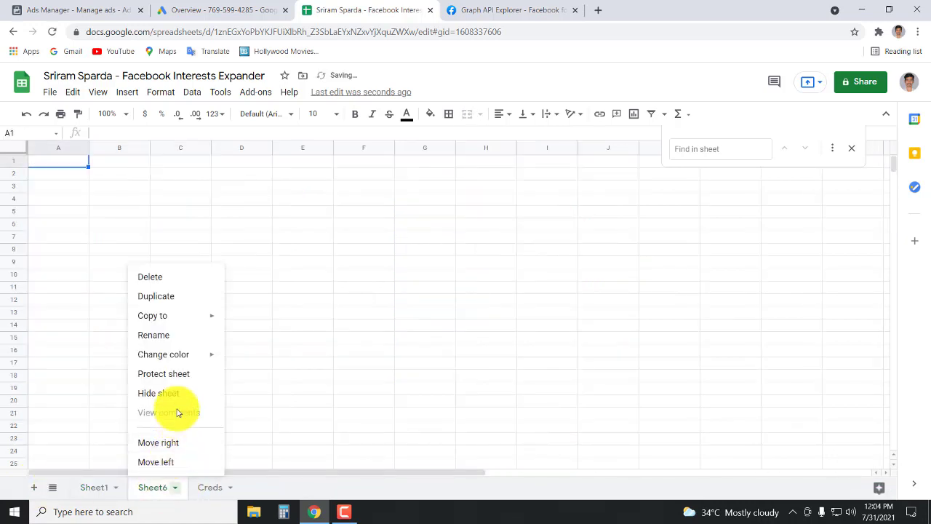
{"action": "left_click", "coordinate": [169, 277]}
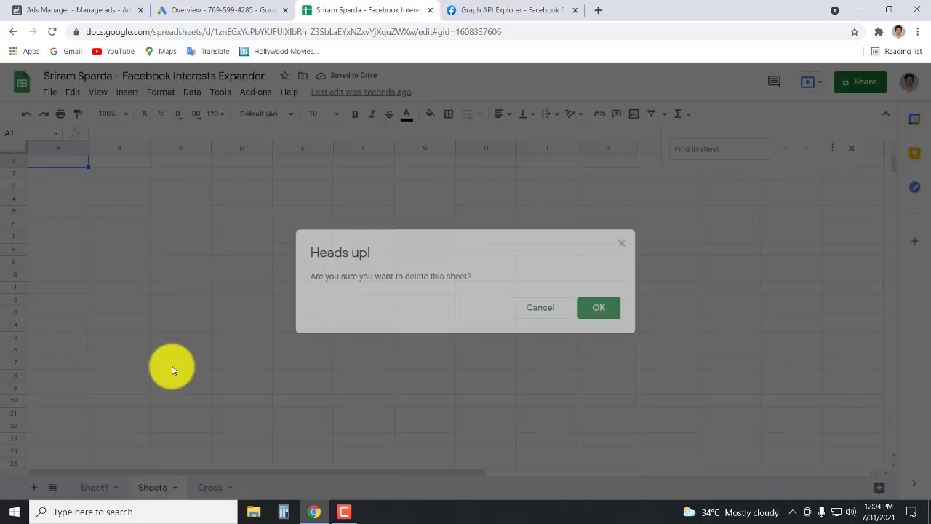
{"action": "left_click", "coordinate": [586, 316]}
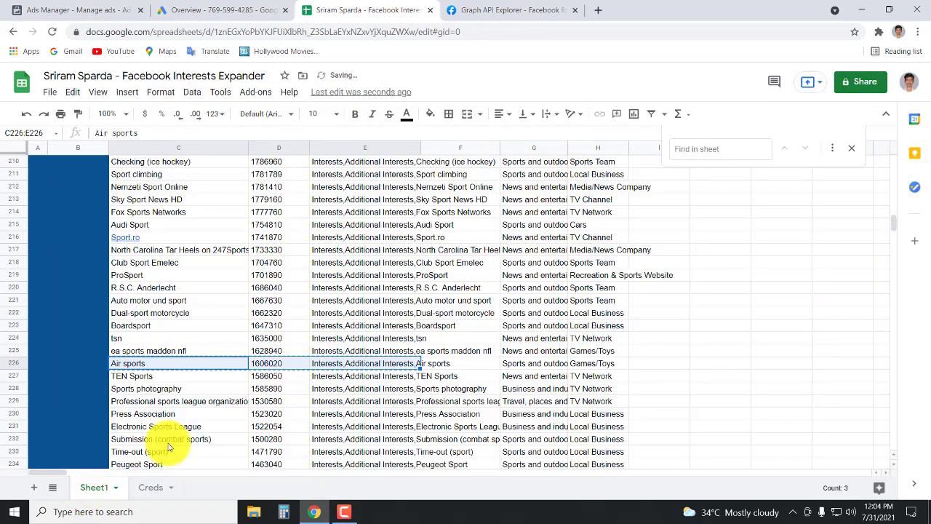
Step: Close the find bar and review the sports interests with their audience sizes, paths and topics, ending at the keyword row
{"action": "scroll", "coordinate": [306, 329], "scroll_direction": "up", "scroll_amount": 20}
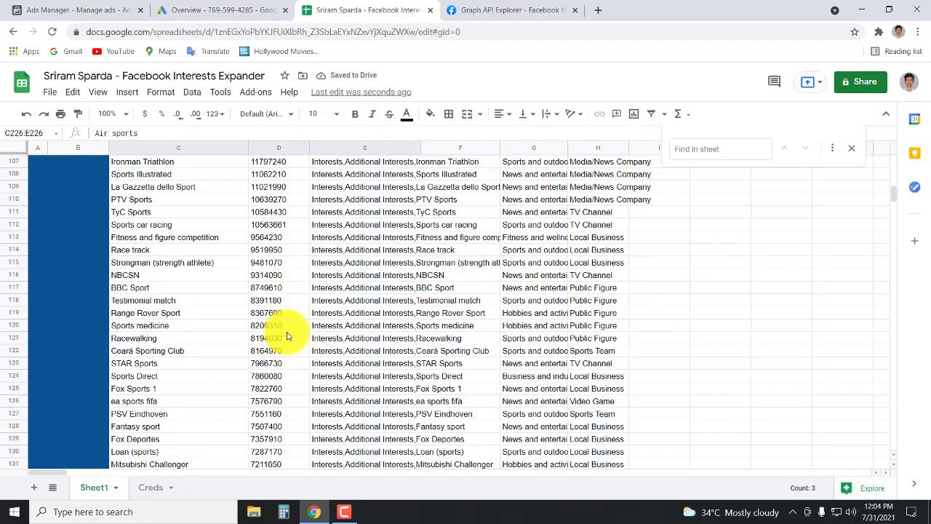
{"action": "scroll", "coordinate": [287, 335], "scroll_direction": "up", "scroll_amount": 13}
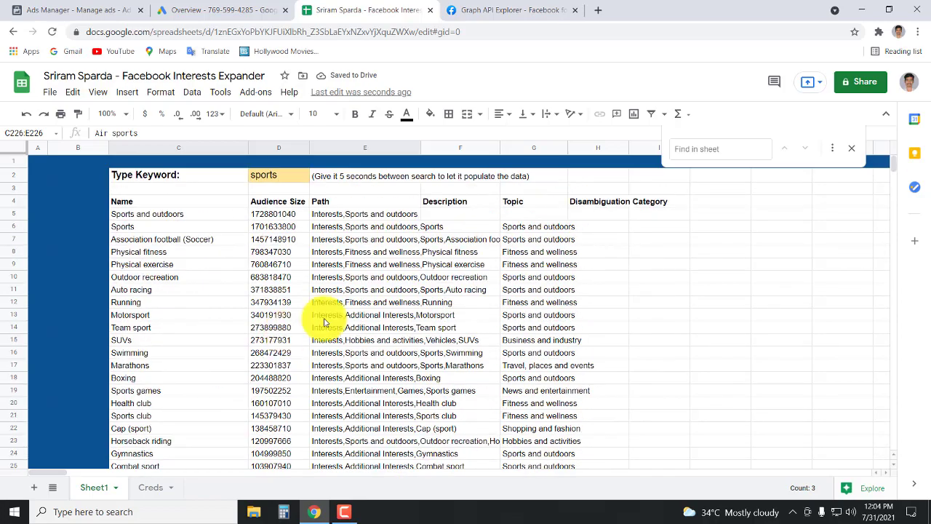
{"action": "left_click", "coordinate": [851, 147]}
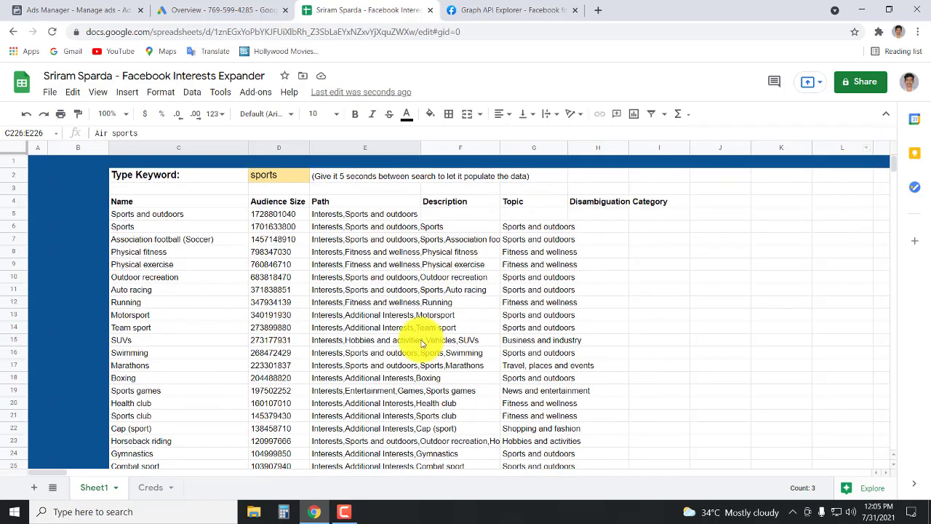
{"action": "scroll", "coordinate": [368, 331], "scroll_direction": "down", "scroll_amount": 17}
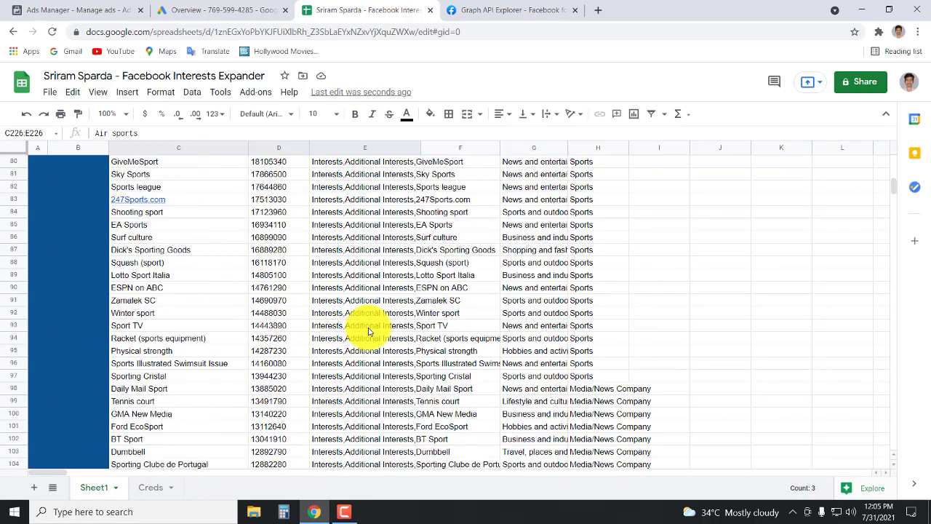
{"action": "scroll", "coordinate": [370, 329], "scroll_direction": "up", "scroll_amount": 10}
{"action": "scroll", "coordinate": [370, 328], "scroll_direction": "up", "scroll_amount": 11}
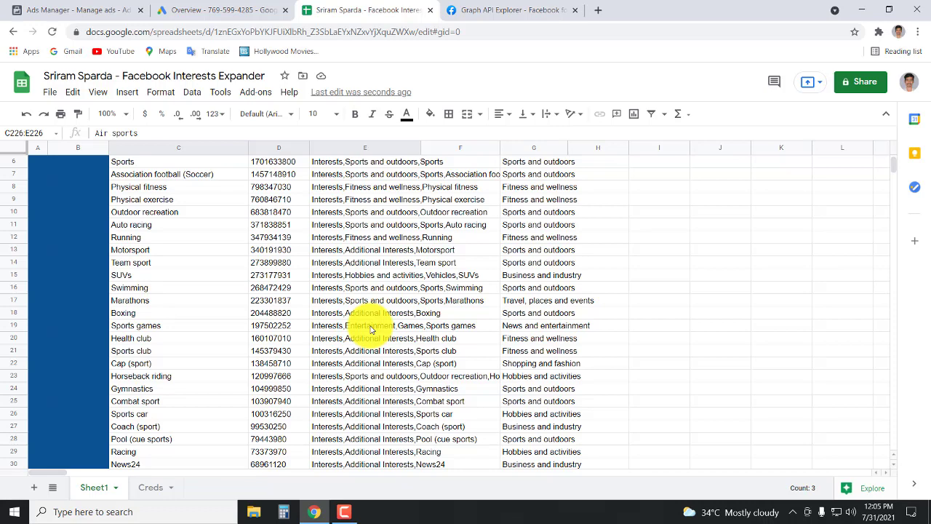
{"action": "scroll", "coordinate": [426, 183], "scroll_direction": "up", "scroll_amount": 2}
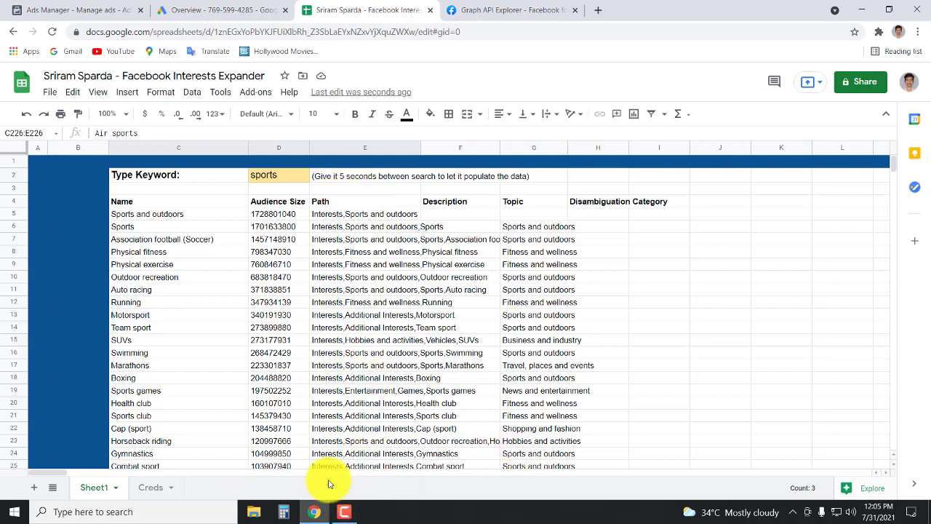
{"action": "left_click", "coordinate": [344, 509]}
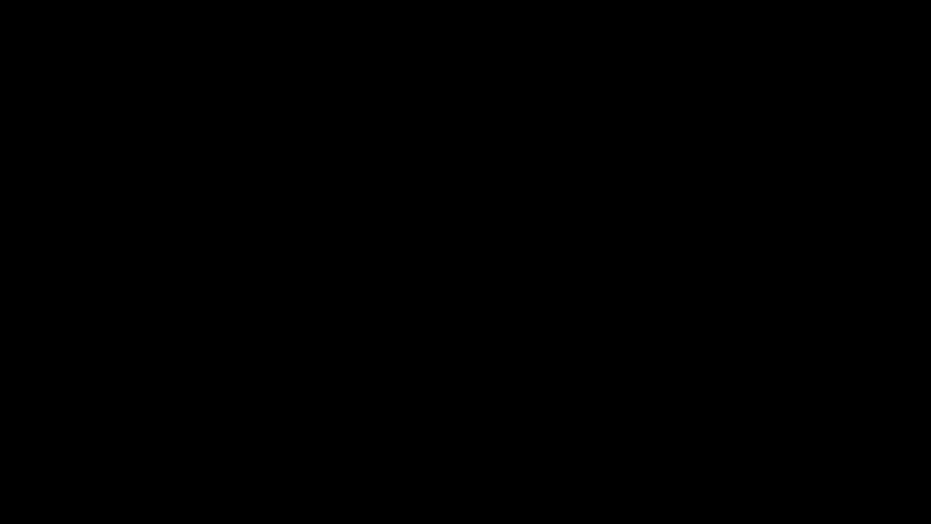